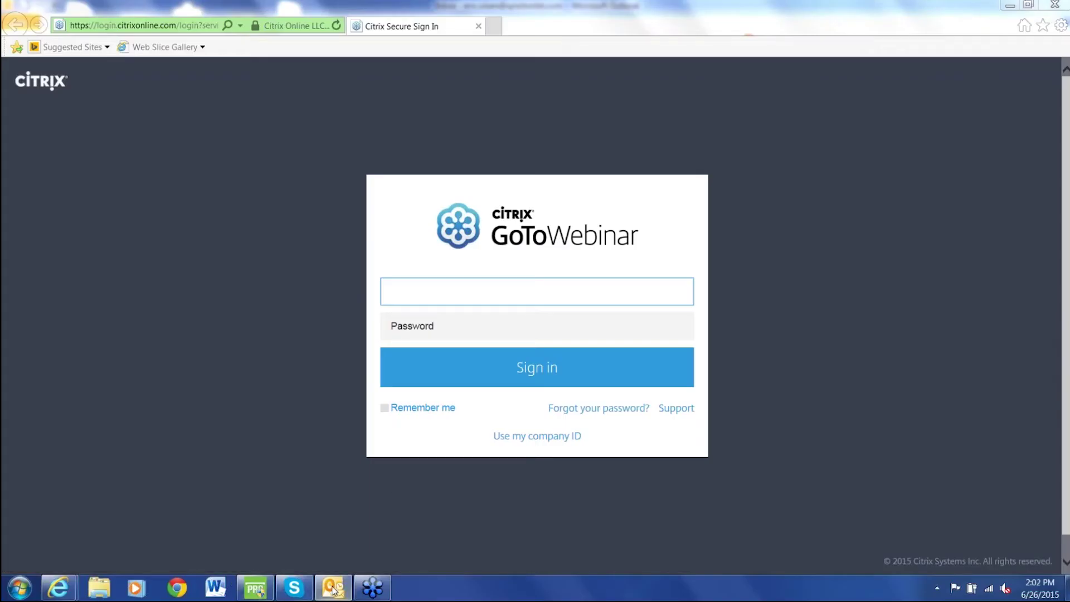
Step: Bring the Synchro PRO window to the front
{"action": "left_click", "coordinate": [254, 588]}
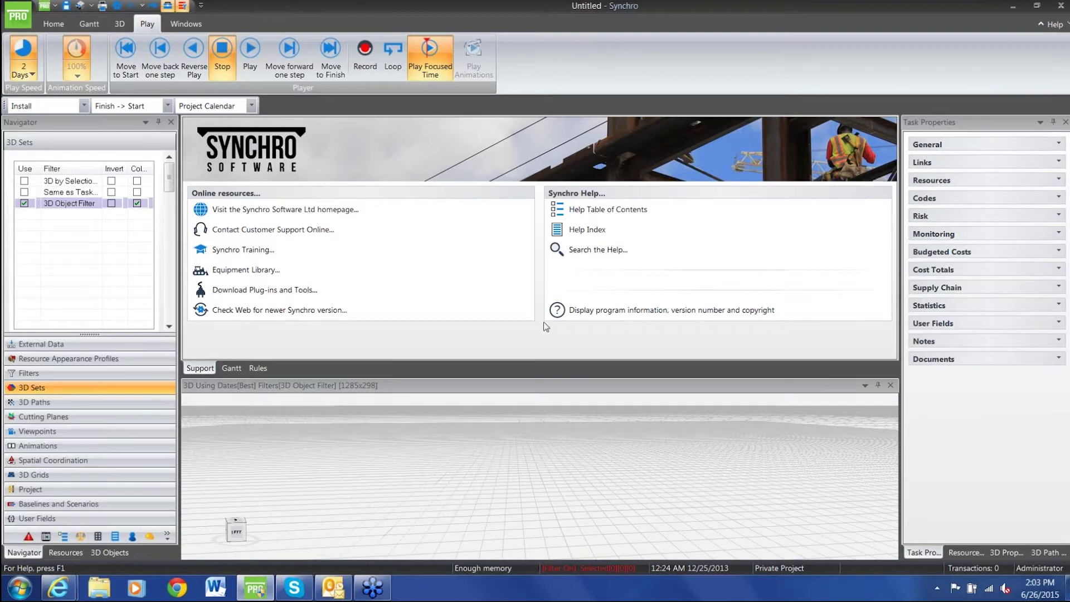
{"action": "left_click", "coordinate": [583, 212]}
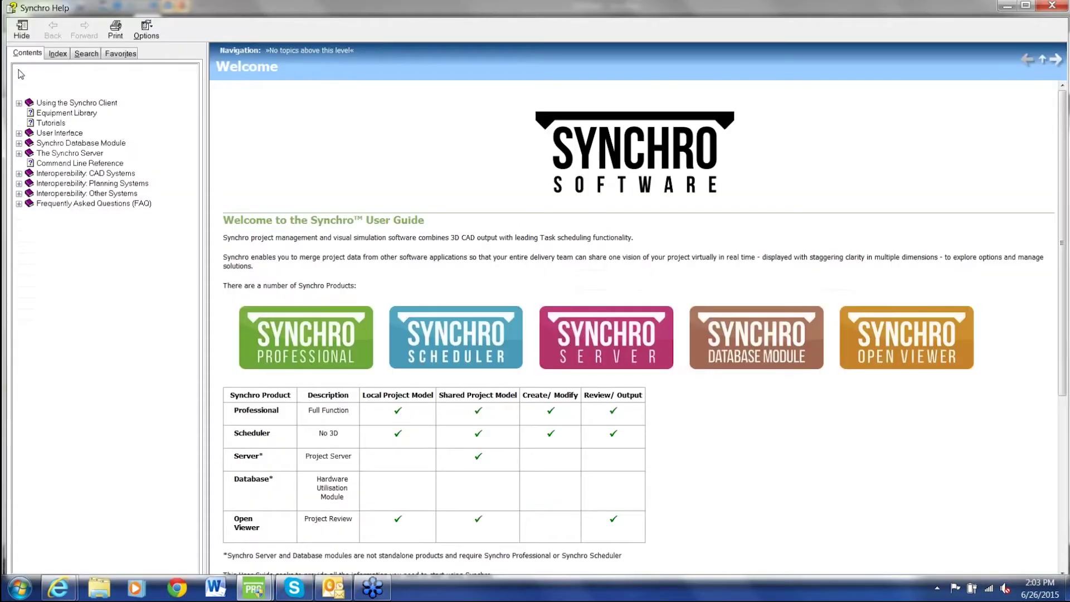
{"action": "left_click", "coordinate": [19, 70]}
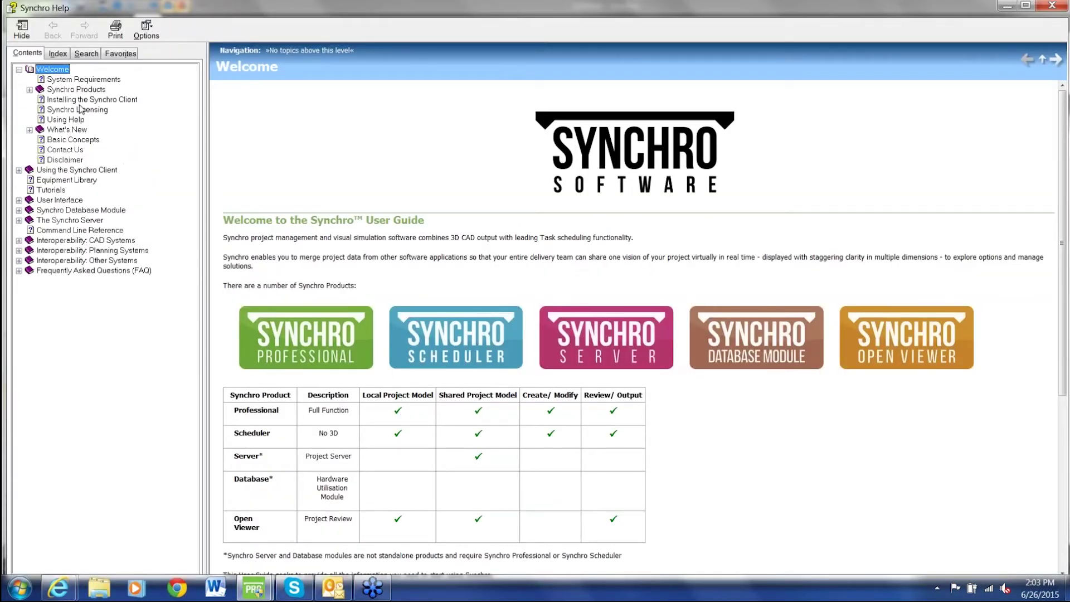
{"action": "left_click", "coordinate": [71, 80]}
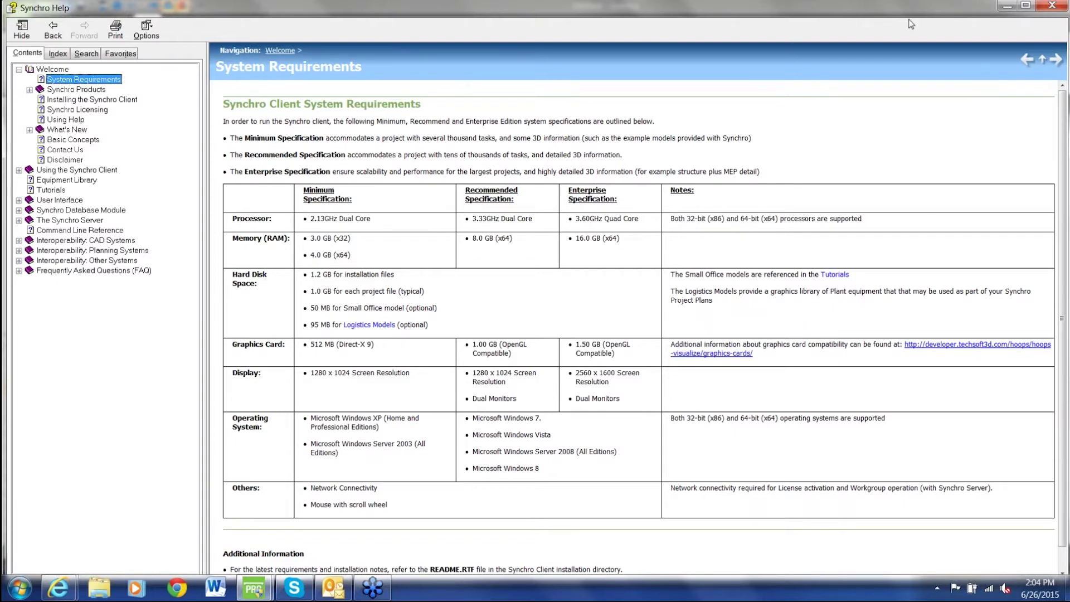
{"action": "left_click", "coordinate": [1051, 6]}
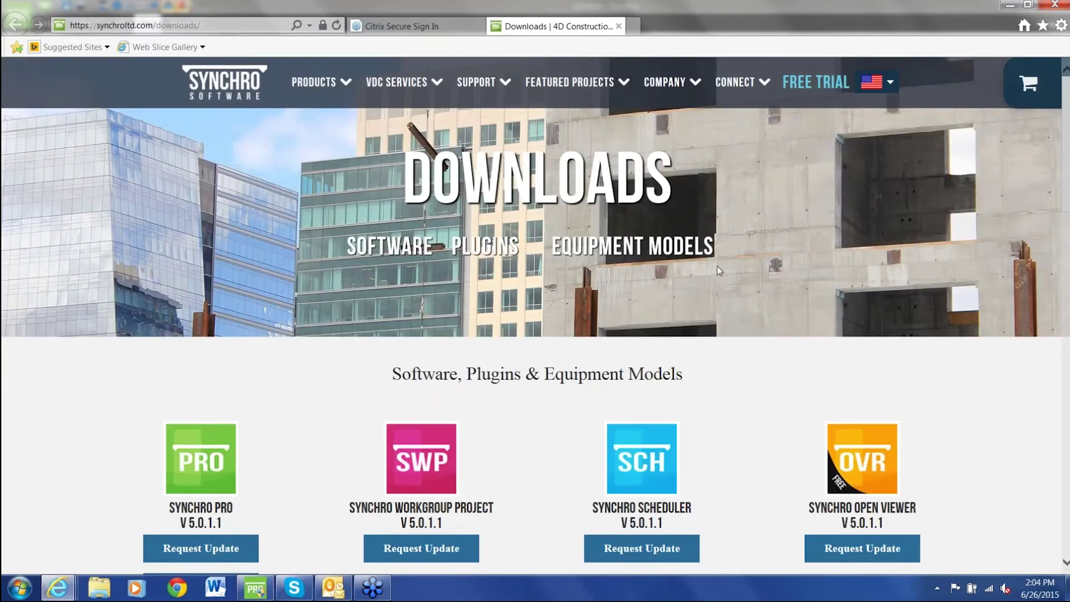
Step: Expand and collapse the Primavera API plugin downloads on the Downloads page
{"action": "scroll", "coordinate": [718, 265], "scroll_direction": "down", "scroll_amount": 7}
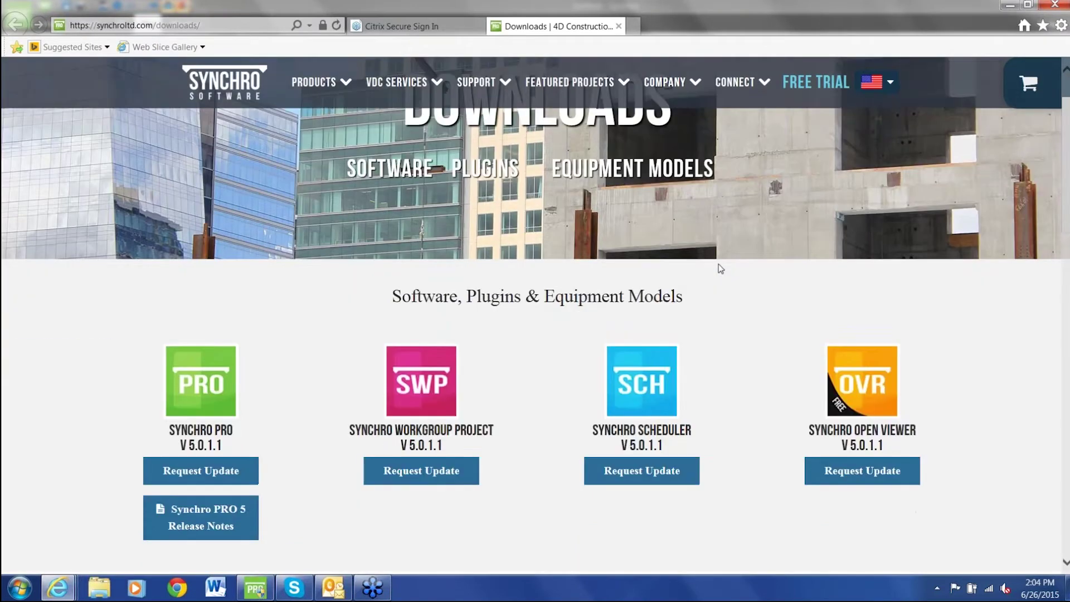
{"action": "scroll", "coordinate": [718, 267], "scroll_direction": "up", "scroll_amount": 4}
{"action": "scroll", "coordinate": [730, 245], "scroll_direction": "down", "scroll_amount": 4}
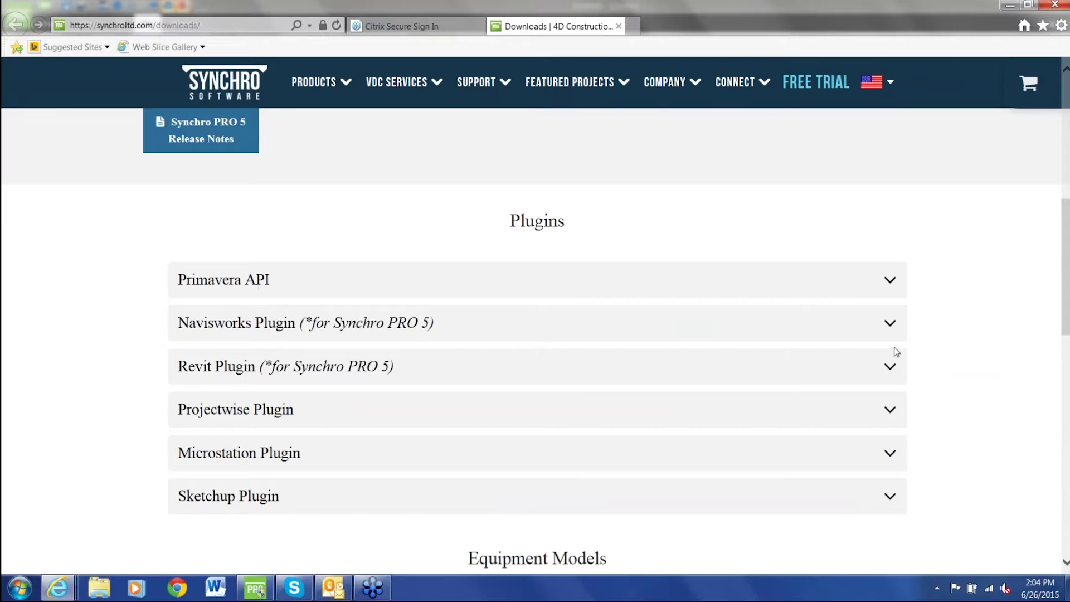
{"action": "left_click", "coordinate": [890, 281]}
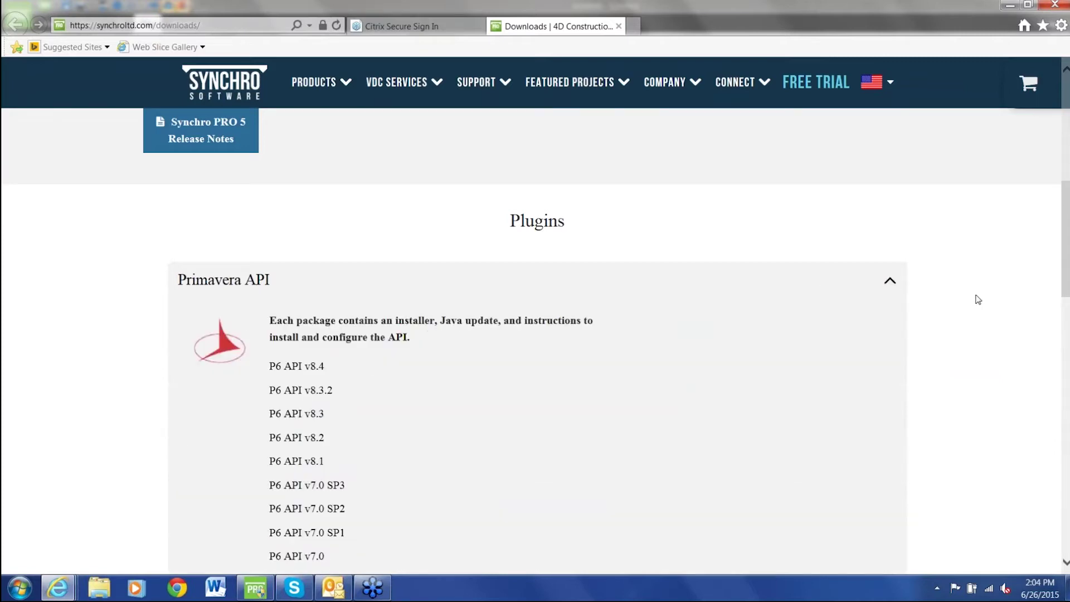
{"action": "scroll", "coordinate": [977, 300], "scroll_direction": "up", "scroll_amount": 2}
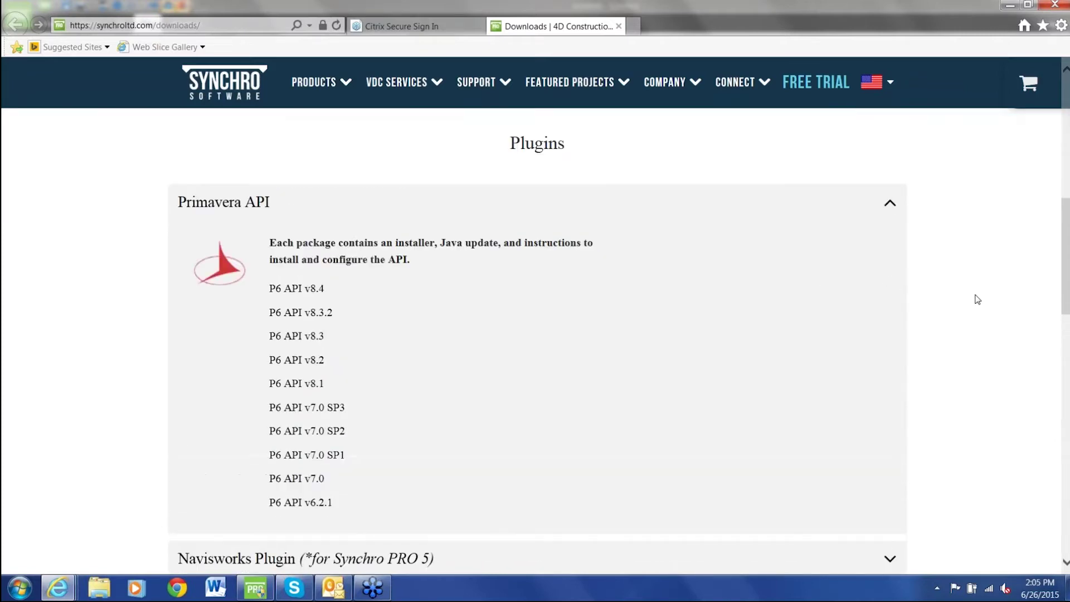
{"action": "left_click", "coordinate": [889, 203]}
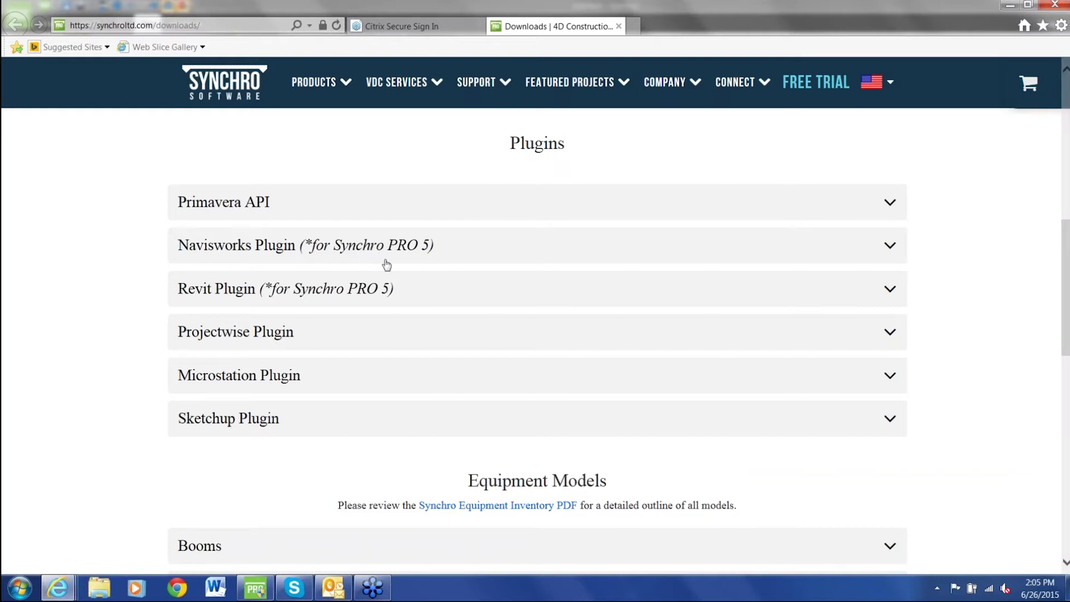
Step: Close the Downloads tab to return to the GoToWebinar sign-in page
{"action": "mouse_move", "coordinate": [397, 84]}
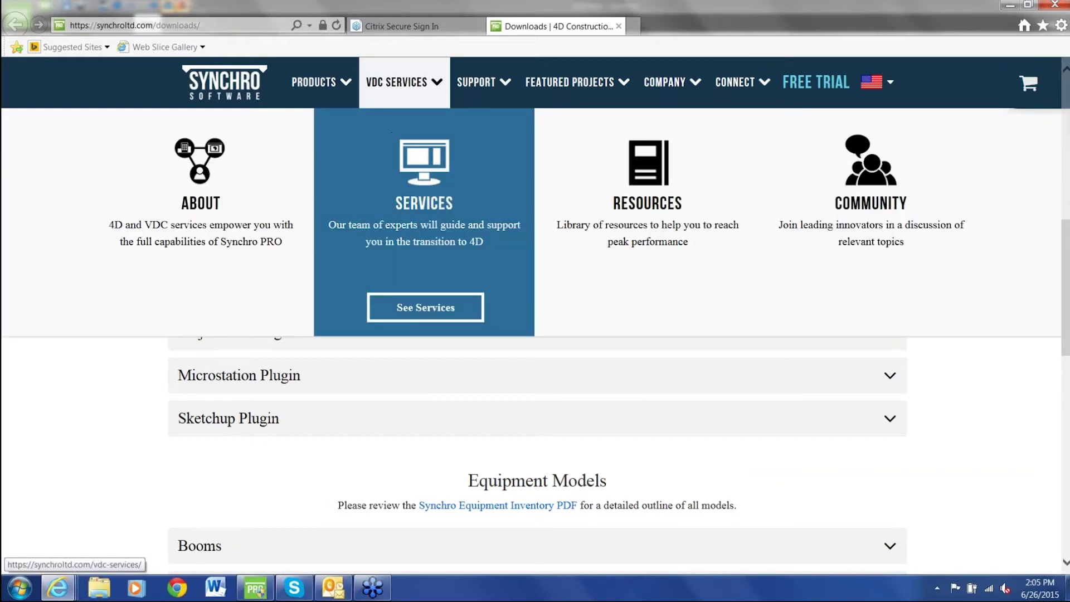
{"action": "scroll", "coordinate": [1008, 281], "scroll_direction": "down", "scroll_amount": 1}
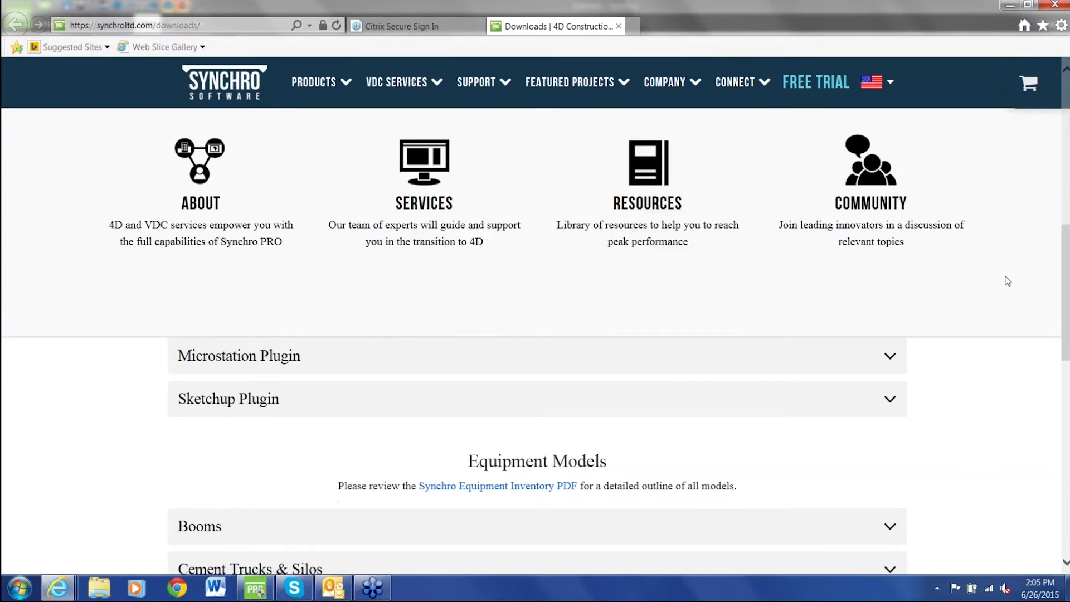
{"action": "scroll", "coordinate": [342, 155], "scroll_direction": "up", "scroll_amount": 2}
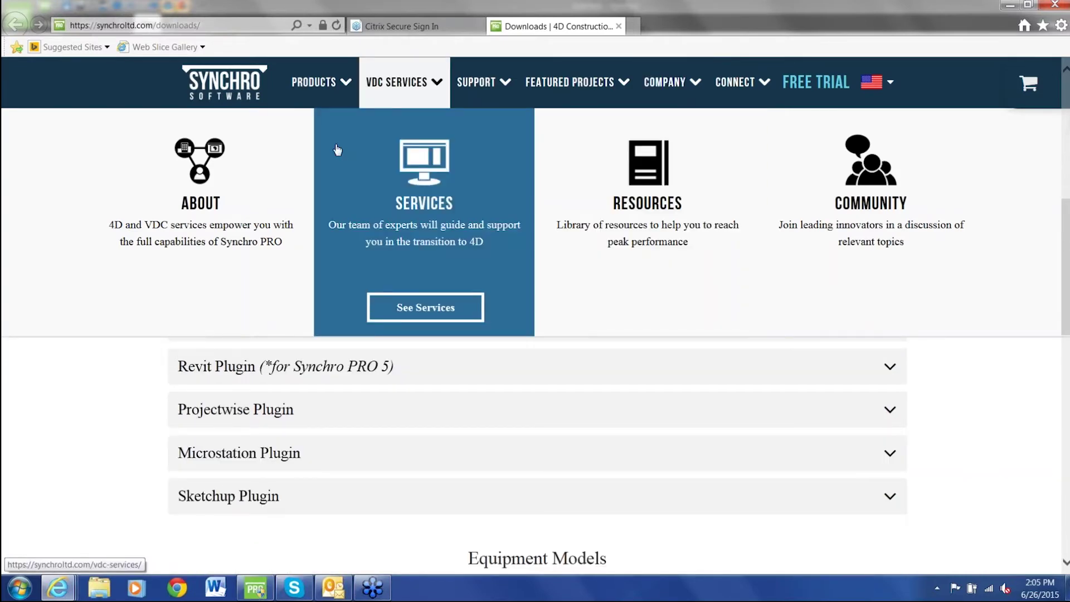
{"action": "left_click", "coordinate": [619, 26]}
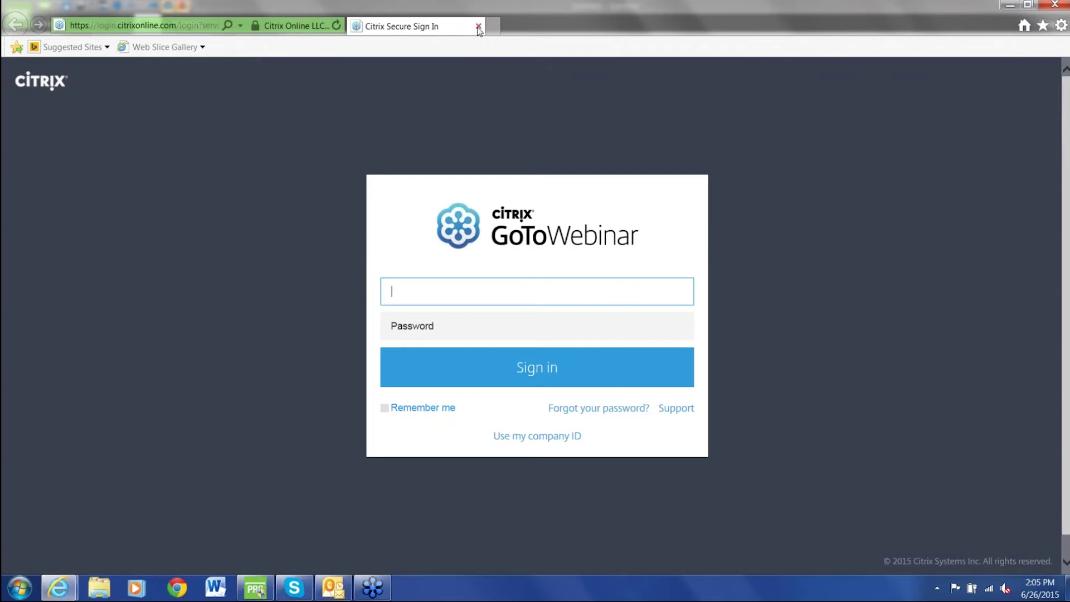
Step: Close the browser and view System Requirements in the Help Table of Contents, then close help
{"action": "left_click", "coordinate": [478, 27]}
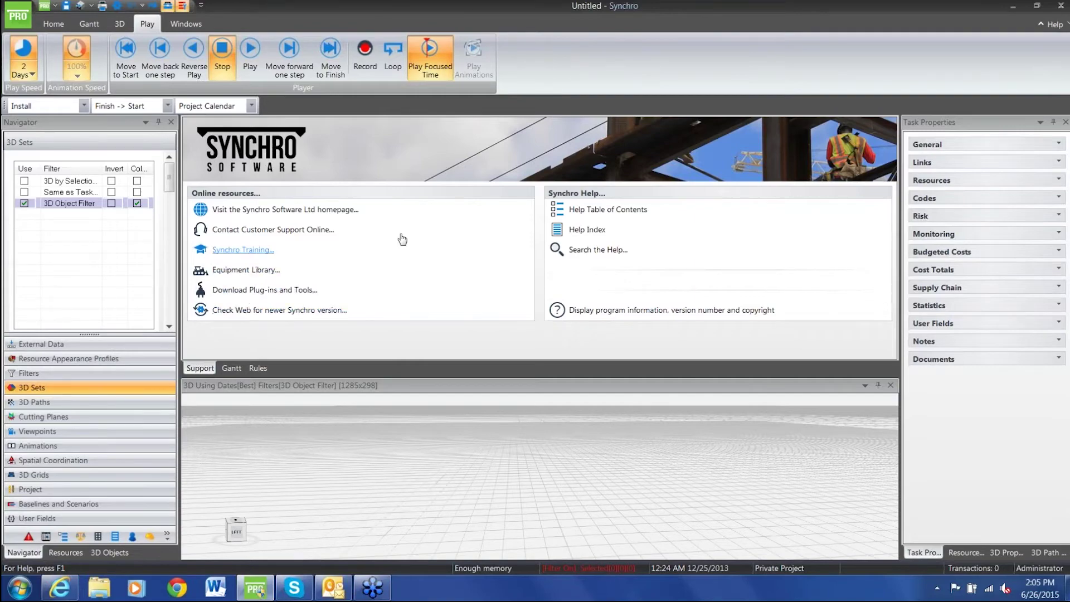
{"action": "left_click", "coordinate": [615, 212]}
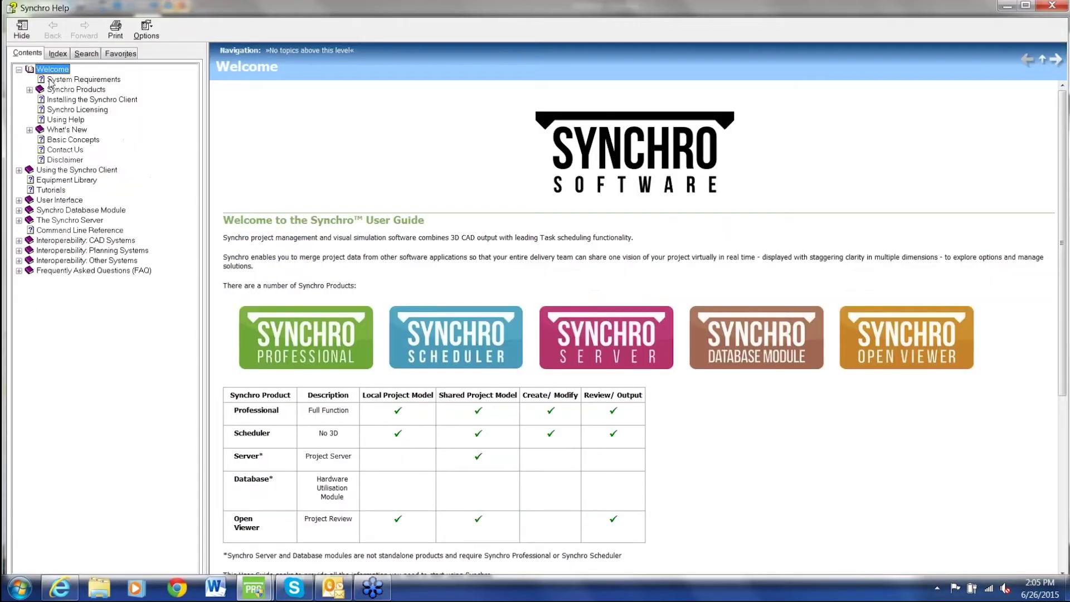
{"action": "left_click", "coordinate": [50, 80]}
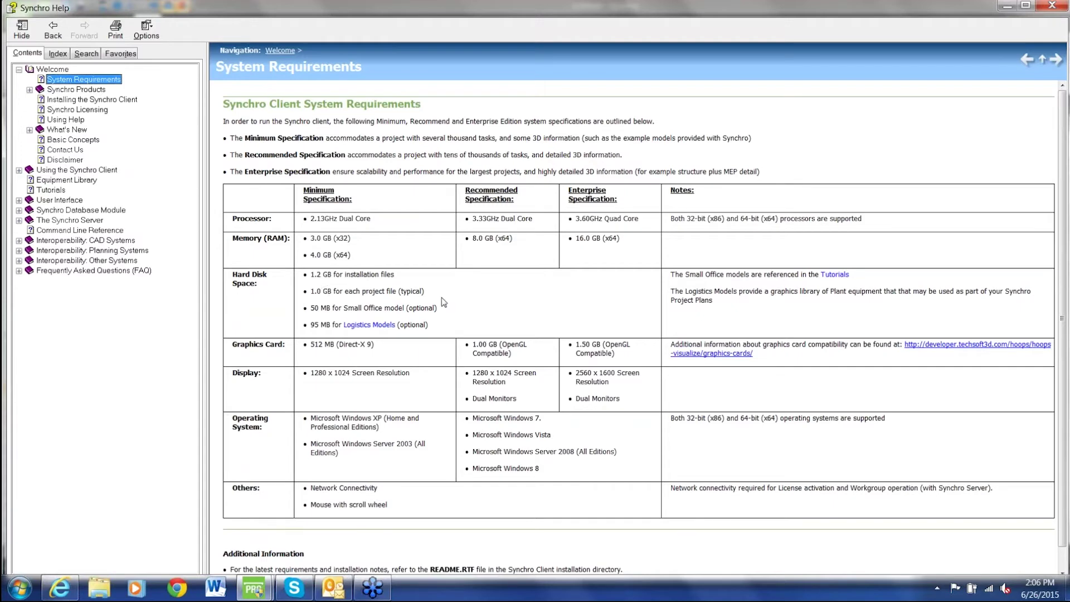
{"action": "left_click", "coordinate": [1053, 8]}
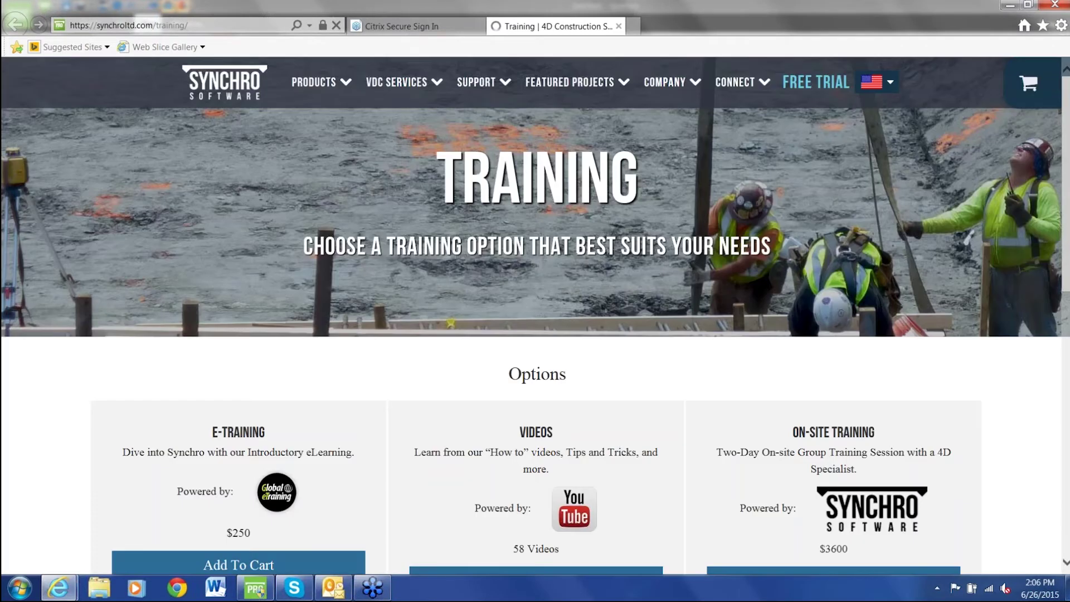
Step: Download the Level 1 training material from the Training page
{"action": "scroll", "coordinate": [665, 221], "scroll_direction": "down", "scroll_amount": 5}
{"action": "scroll", "coordinate": [665, 221], "scroll_direction": "up", "scroll_amount": 2}
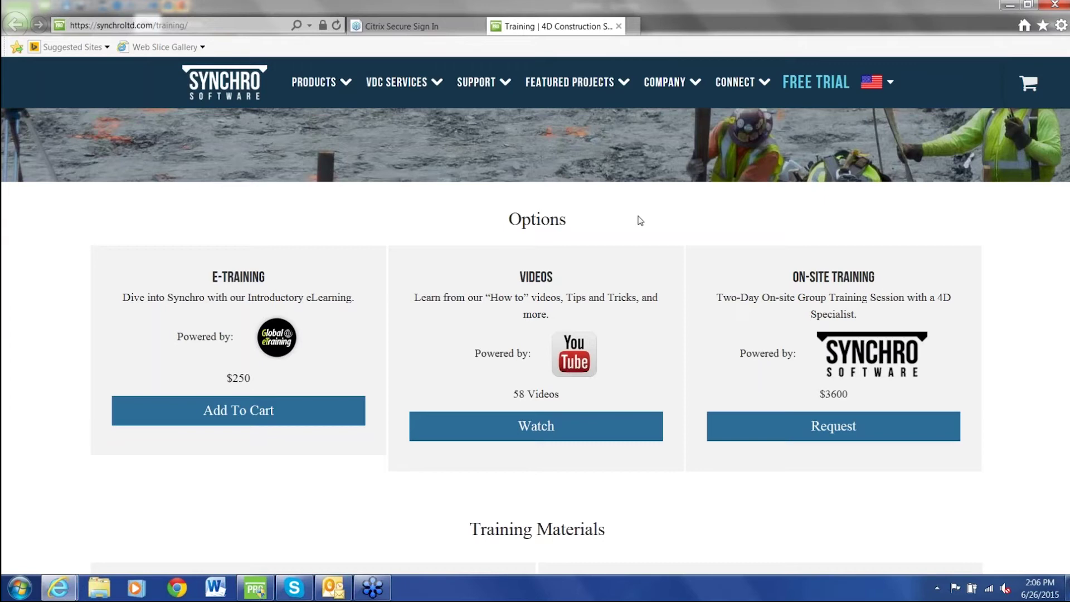
{"action": "scroll", "coordinate": [640, 220], "scroll_direction": "down", "scroll_amount": 7}
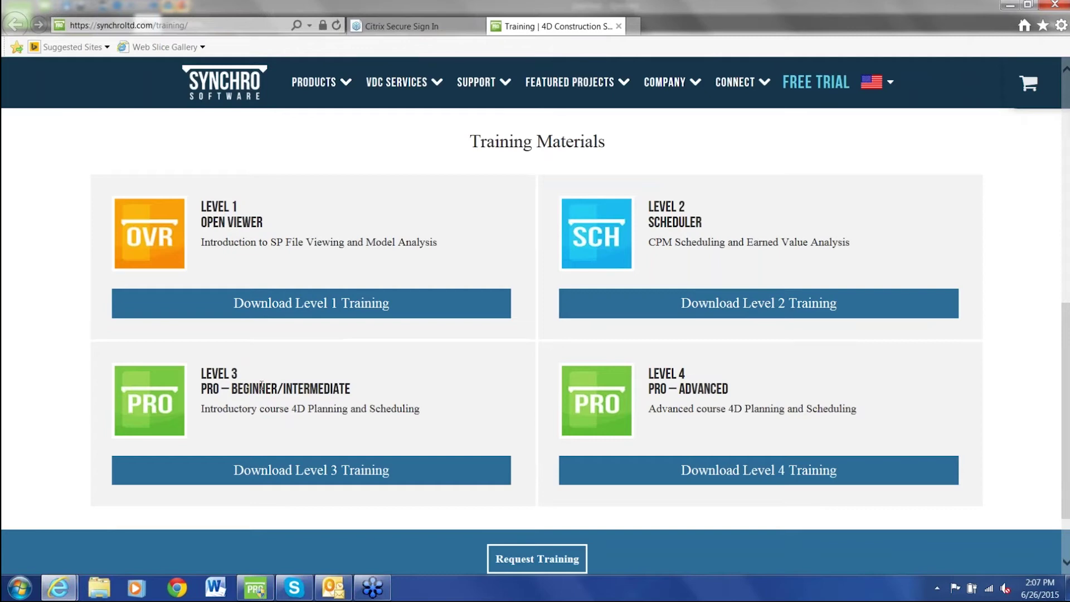
{"action": "left_click", "coordinate": [311, 303]}
Step: Close the Training tab to return to the GoToWebinar sign-in page
{"action": "scroll", "coordinate": [681, 166], "scroll_direction": "up", "scroll_amount": 5}
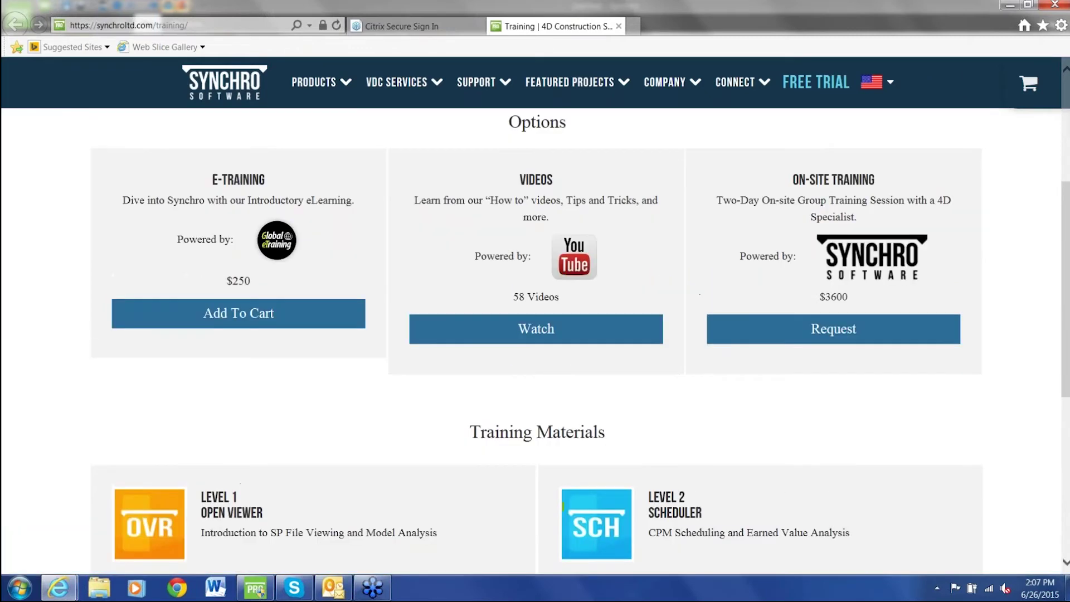
{"action": "scroll", "coordinate": [279, 299], "scroll_direction": "up", "scroll_amount": 1}
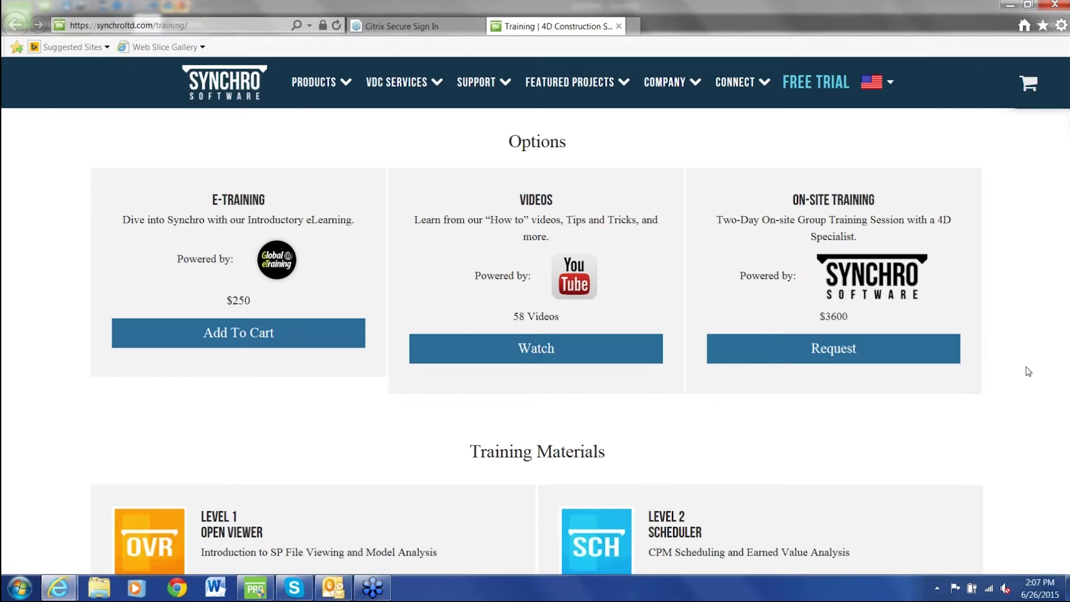
{"action": "scroll", "coordinate": [1028, 371], "scroll_direction": "down", "scroll_amount": 6}
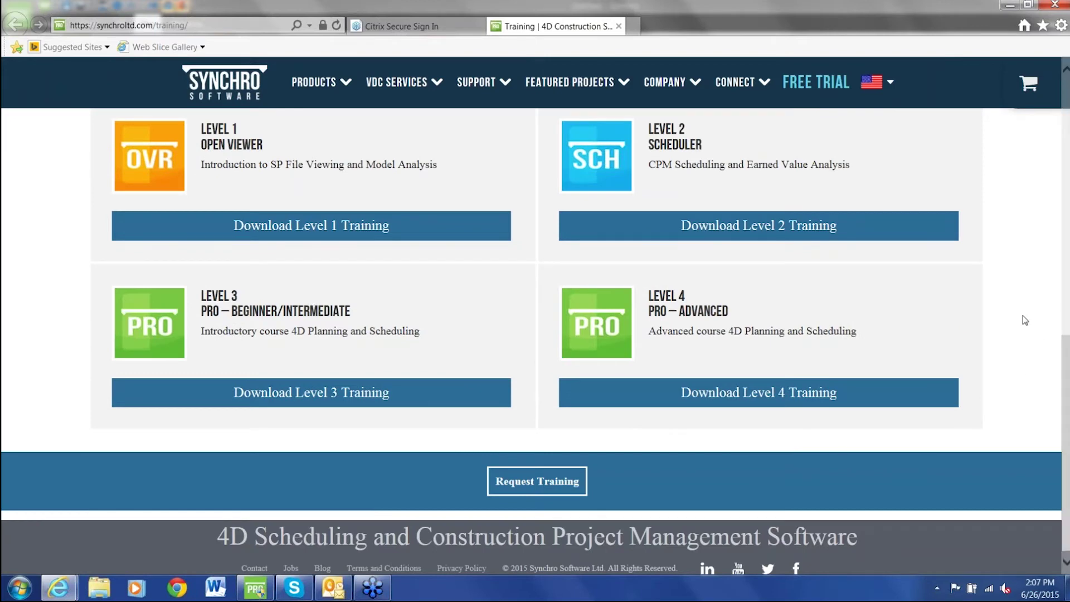
{"action": "scroll", "coordinate": [1016, 307], "scroll_direction": "up", "scroll_amount": 1}
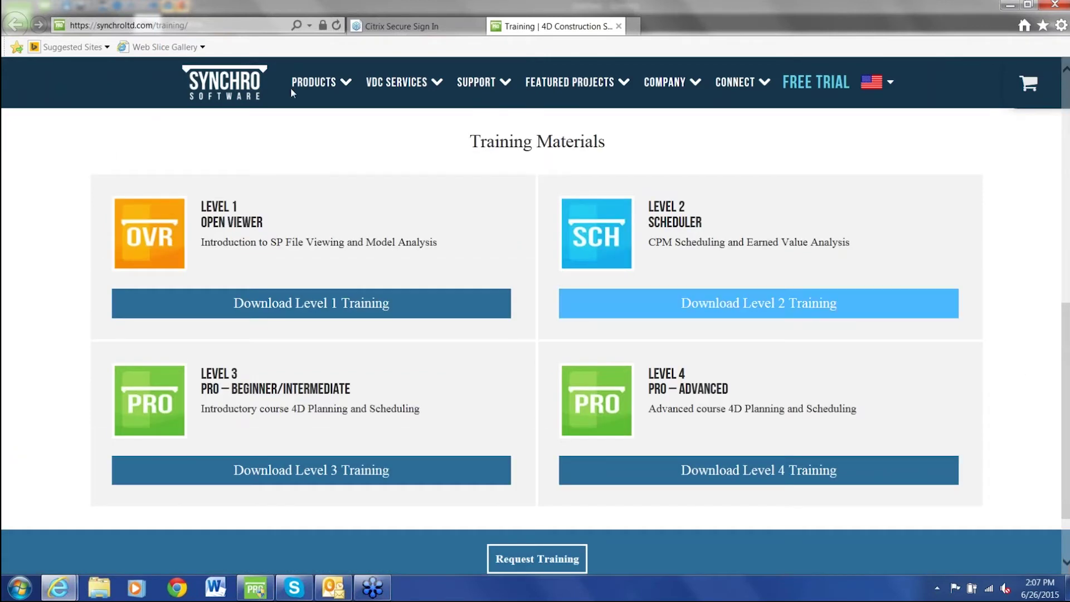
{"action": "left_click", "coordinate": [618, 27]}
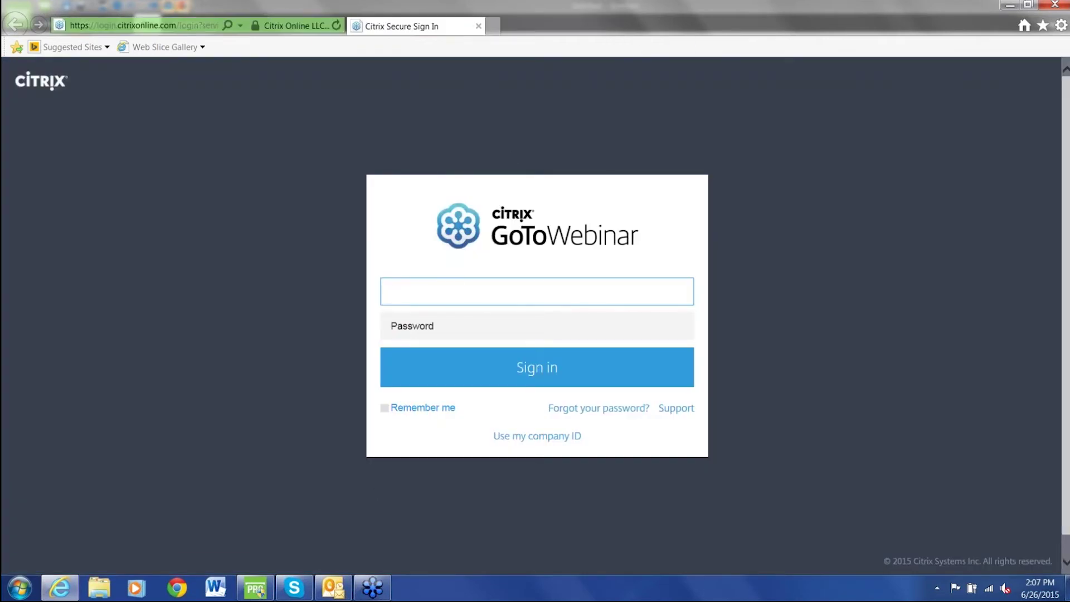
Step: Return to Synchro PRO, enlarge the 3D view, show the Gantt chart and orbit the scene
{"action": "left_click", "coordinate": [256, 591]}
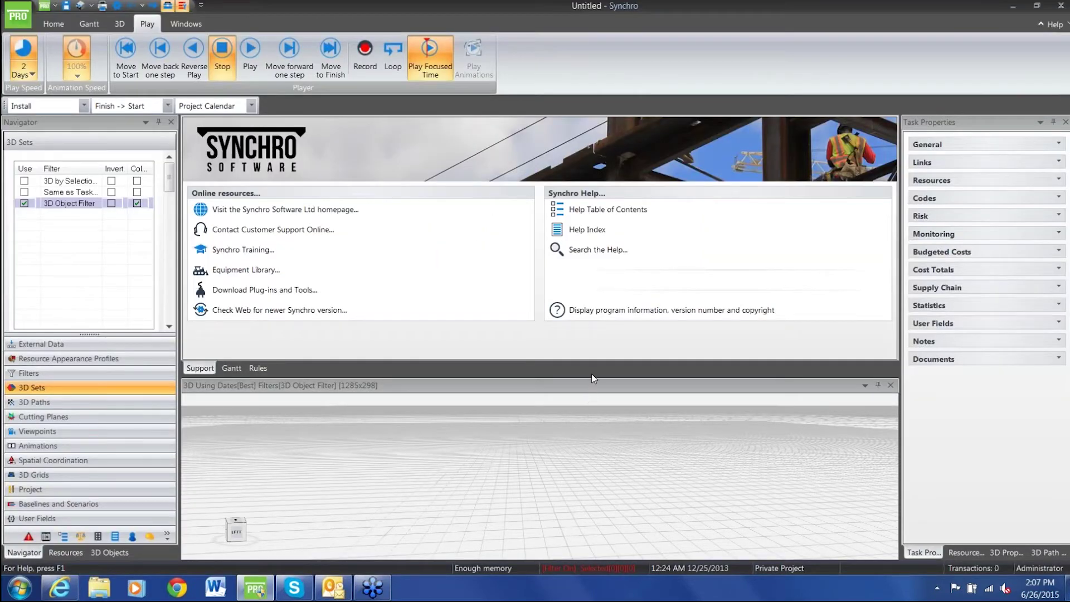
{"action": "left_click_drag", "start_coordinate": [589, 376], "coordinate": [590, 328]}
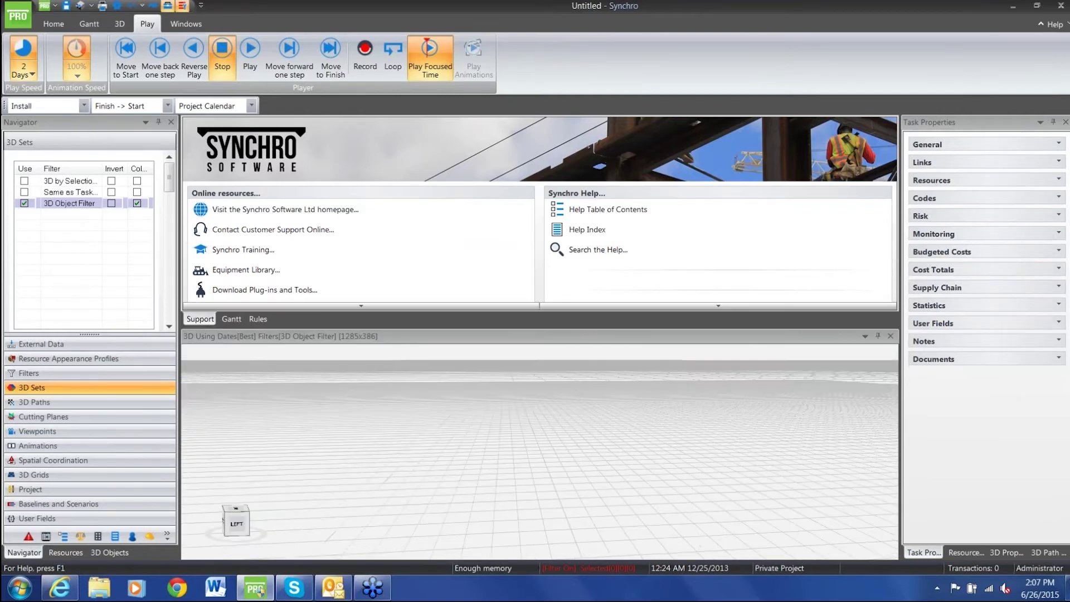
{"action": "left_click", "coordinate": [231, 321]}
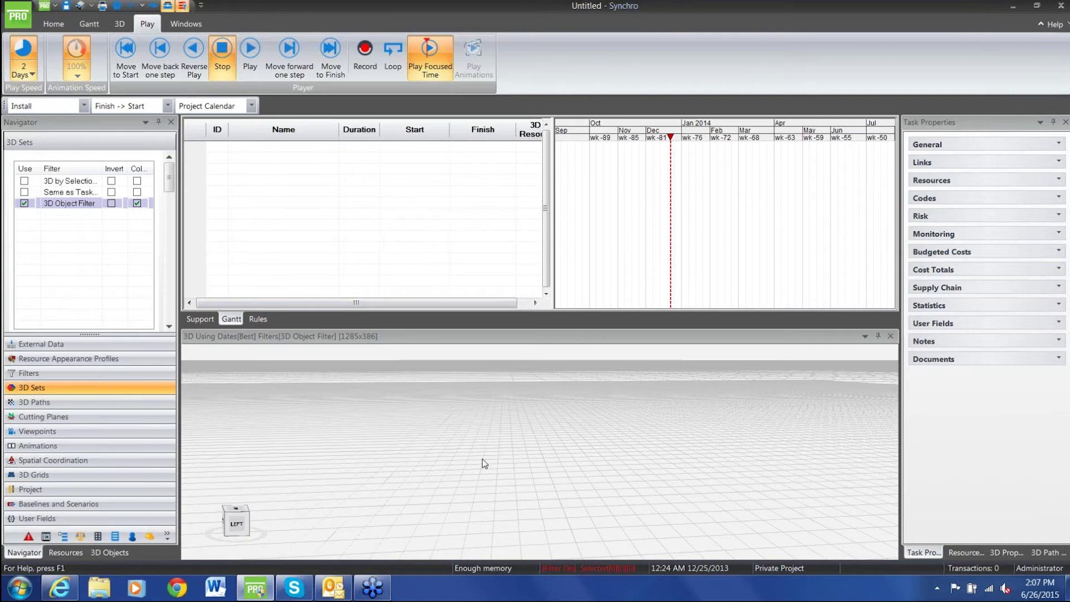
{"action": "left_click_drag", "start_coordinate": [482, 463], "coordinate": [502, 435]}
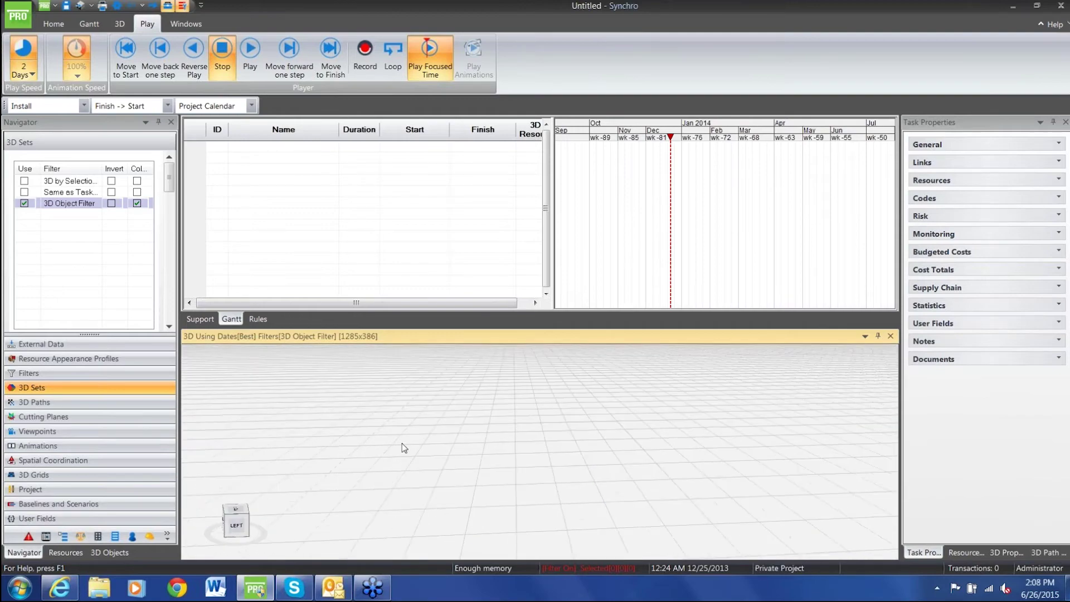
{"action": "left_click_drag", "start_coordinate": [402, 447], "coordinate": [403, 444]}
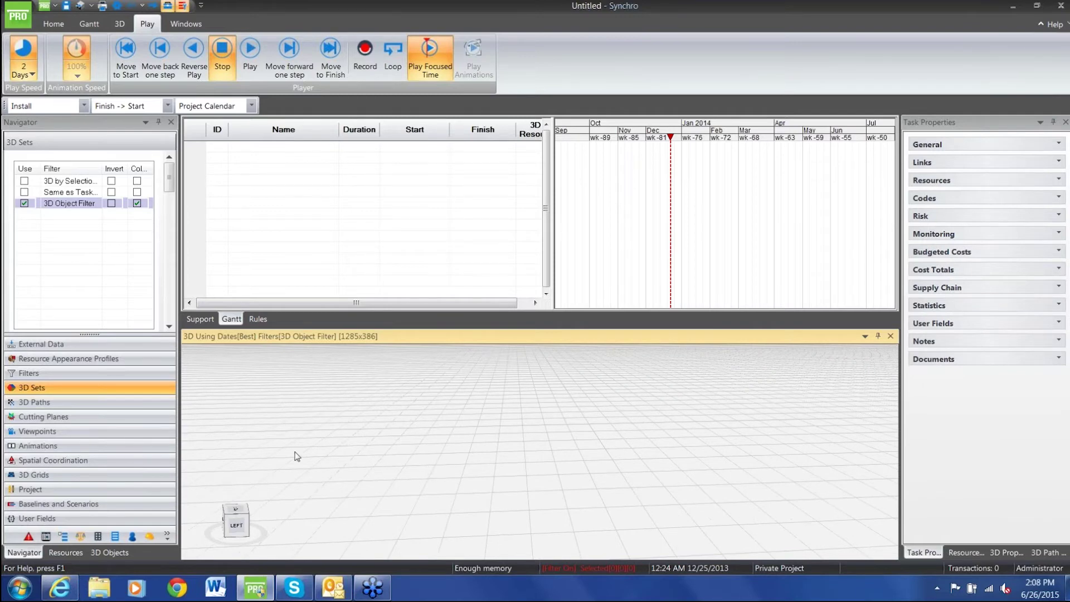
Step: Show the Import submenu of the PRO application menu
{"action": "left_click", "coordinate": [18, 20]}
{"action": "mouse_move", "coordinate": [49, 225]}
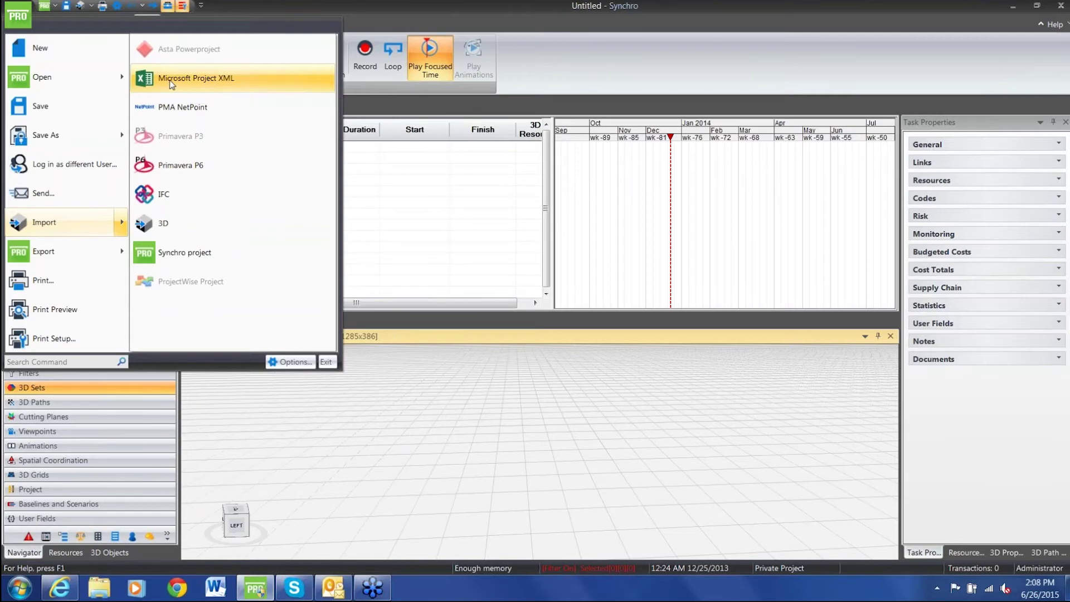
Step: Import the Training Building Microsoft Project XML schedule, loading 102 tasks and 1 calendar
{"action": "left_click", "coordinate": [170, 82]}
{"action": "left_click", "coordinate": [628, 208]}
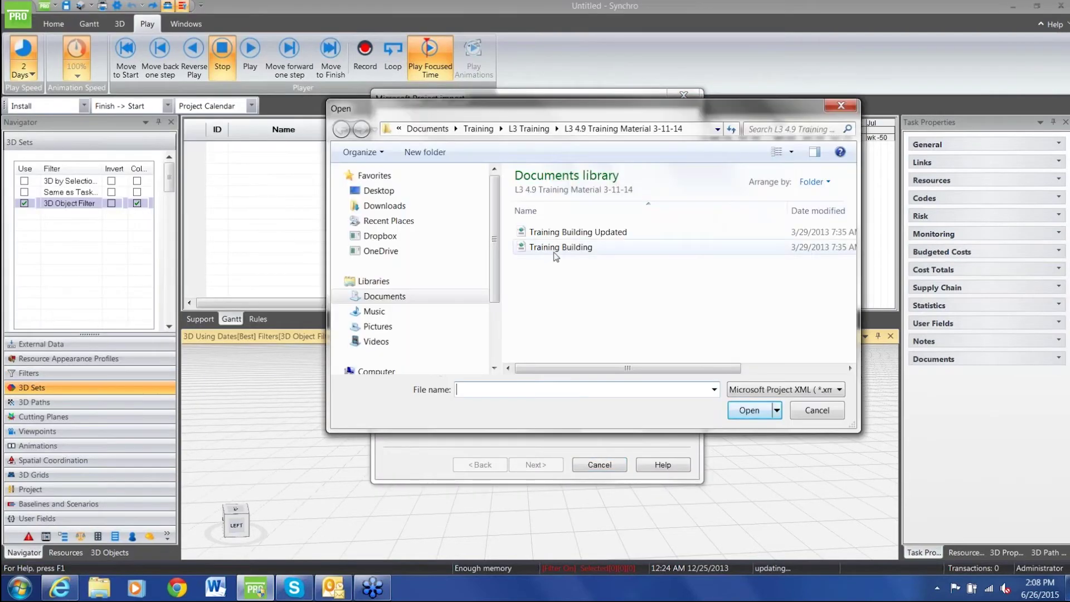
{"action": "left_click", "coordinate": [551, 249]}
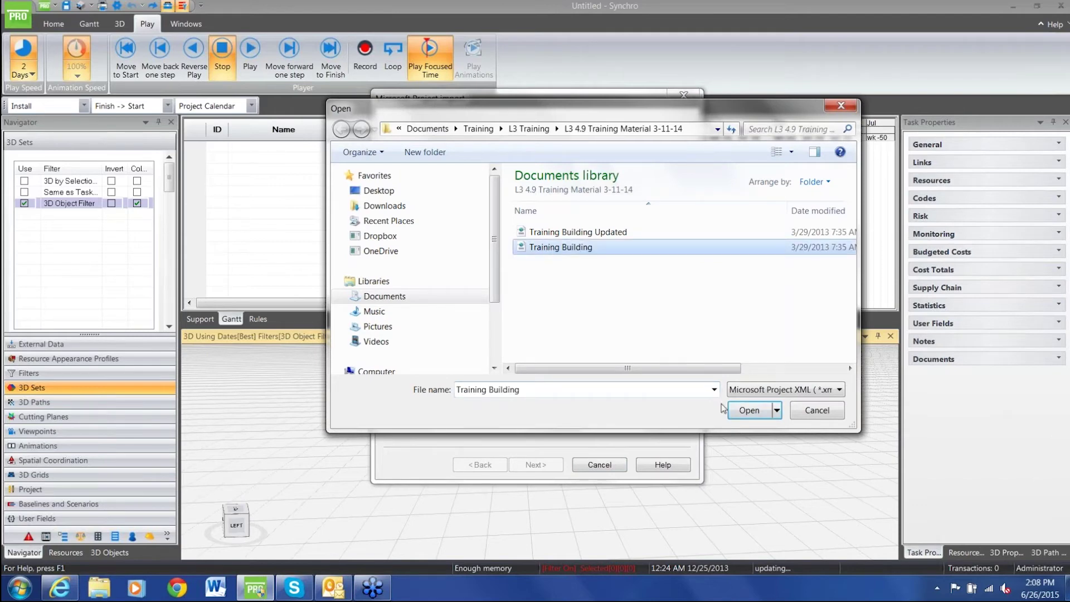
{"action": "left_click", "coordinate": [744, 411]}
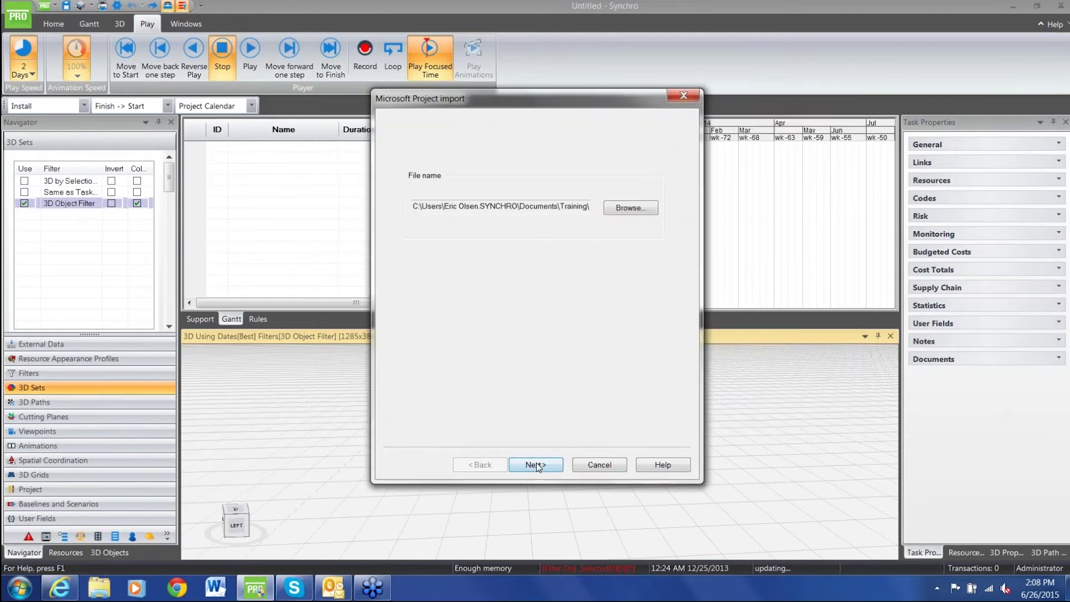
{"action": "left_click", "coordinate": [536, 463]}
{"action": "left_click", "coordinate": [536, 465]}
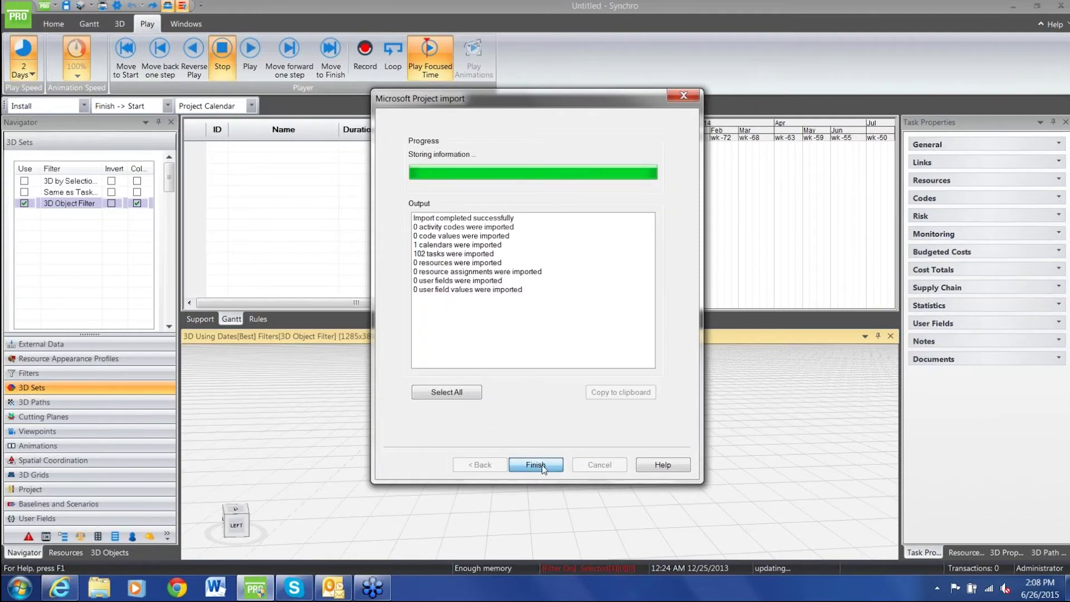
{"action": "left_click", "coordinate": [536, 465]}
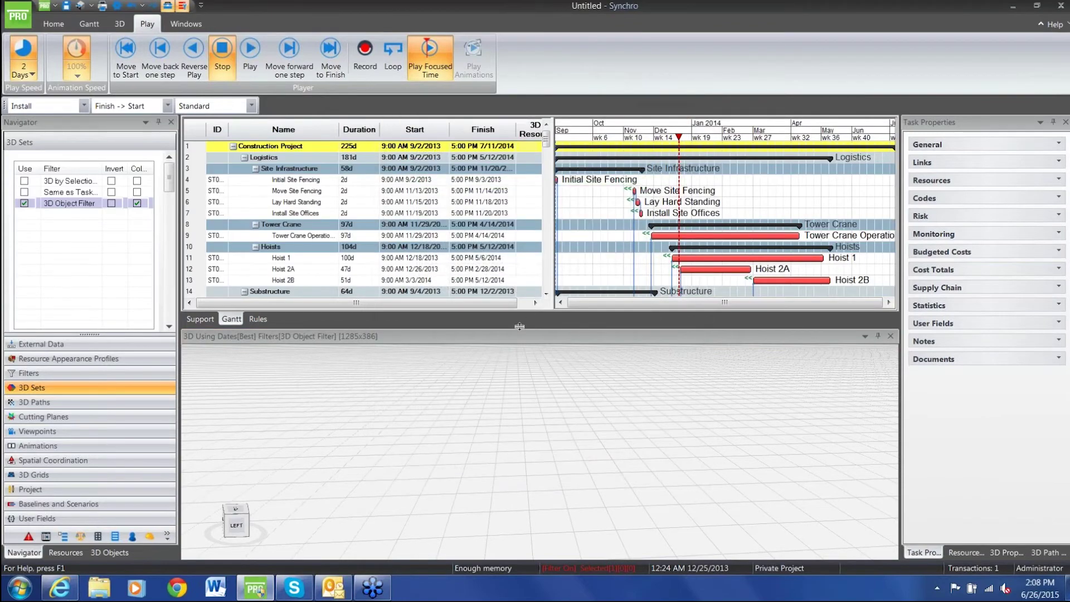
Step: Resize the schedule and 3D panes and shift the Gantt timeline to October through February
{"action": "left_click_drag", "start_coordinate": [520, 328], "coordinate": [521, 411]}
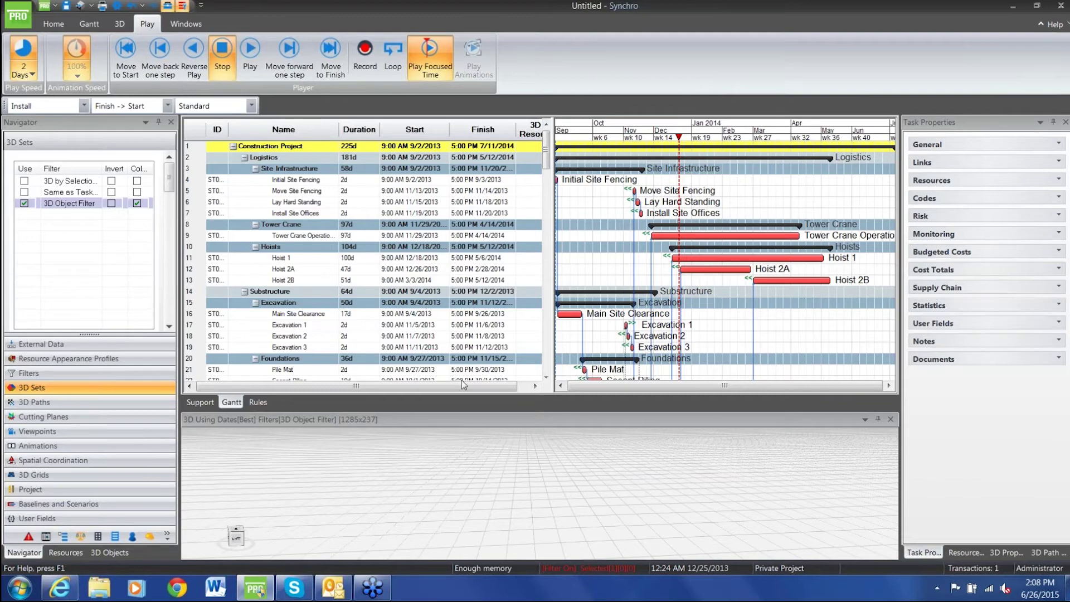
{"action": "left_click_drag", "start_coordinate": [495, 412], "coordinate": [495, 366]}
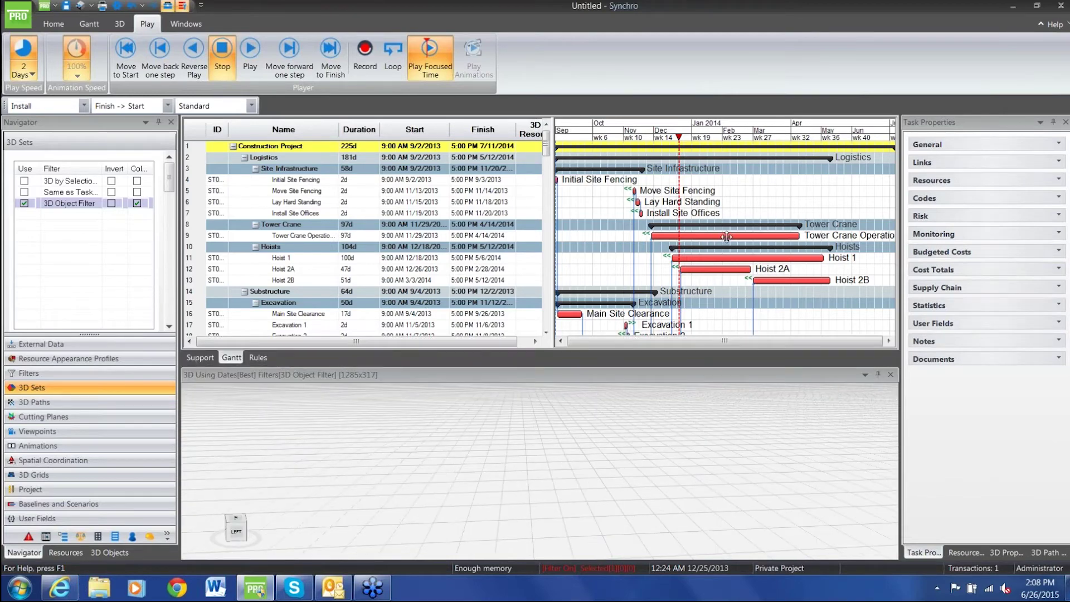
{"action": "scroll", "coordinate": [727, 236], "scroll_direction": "down", "scroll_amount": 4, "text": "ctrl"}
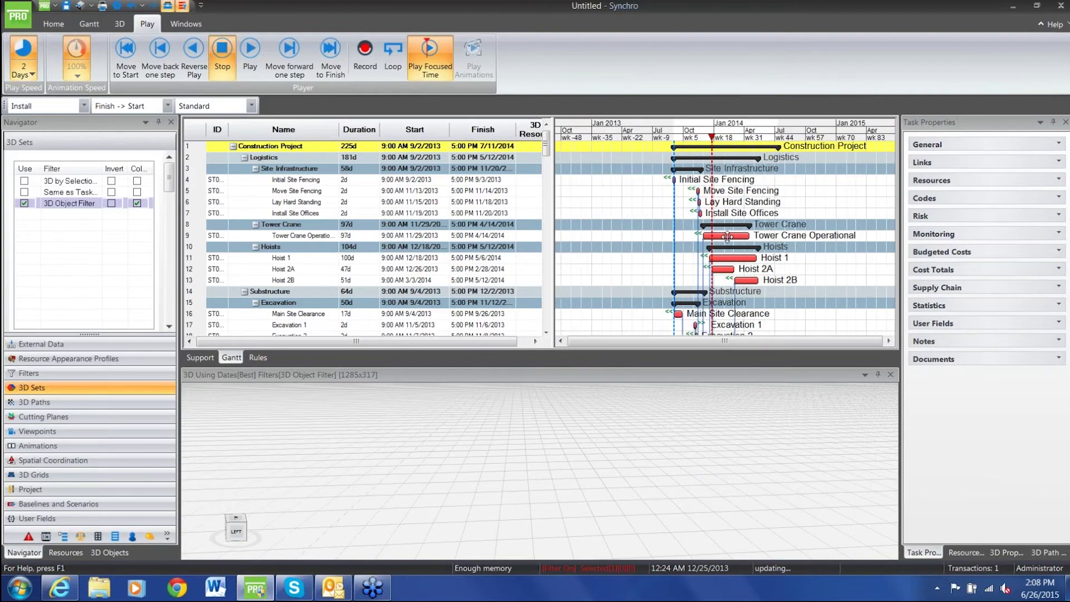
{"action": "scroll", "coordinate": [727, 237], "scroll_direction": "up", "scroll_amount": 2, "text": "ctrl"}
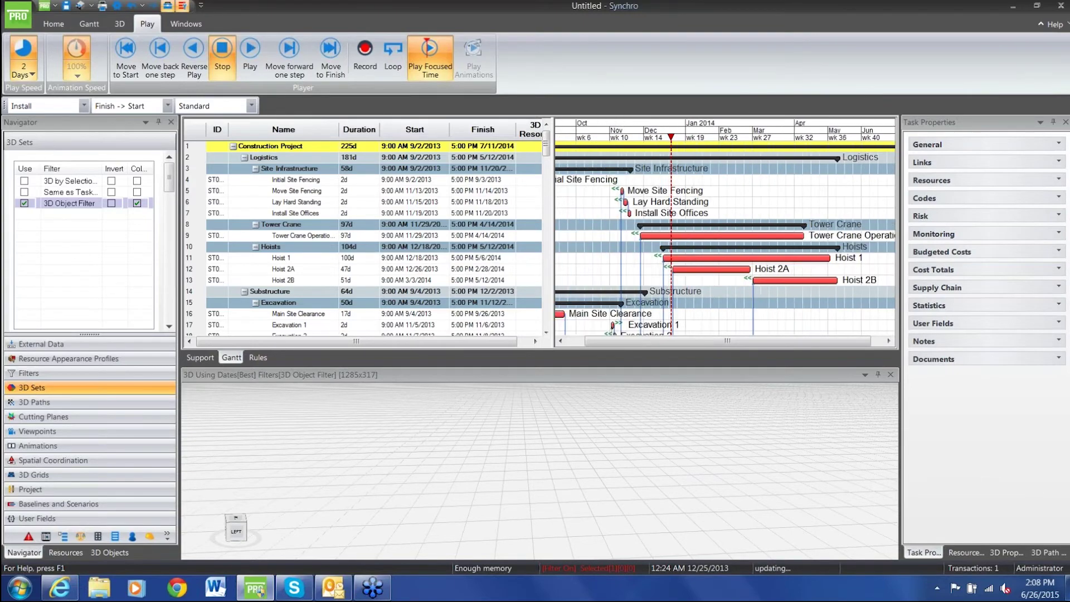
{"action": "scroll", "coordinate": [727, 236], "scroll_direction": "up", "scroll_amount": 2, "text": "ctrl"}
{"action": "left_click_drag", "start_coordinate": [770, 212], "coordinate": [810, 237]}
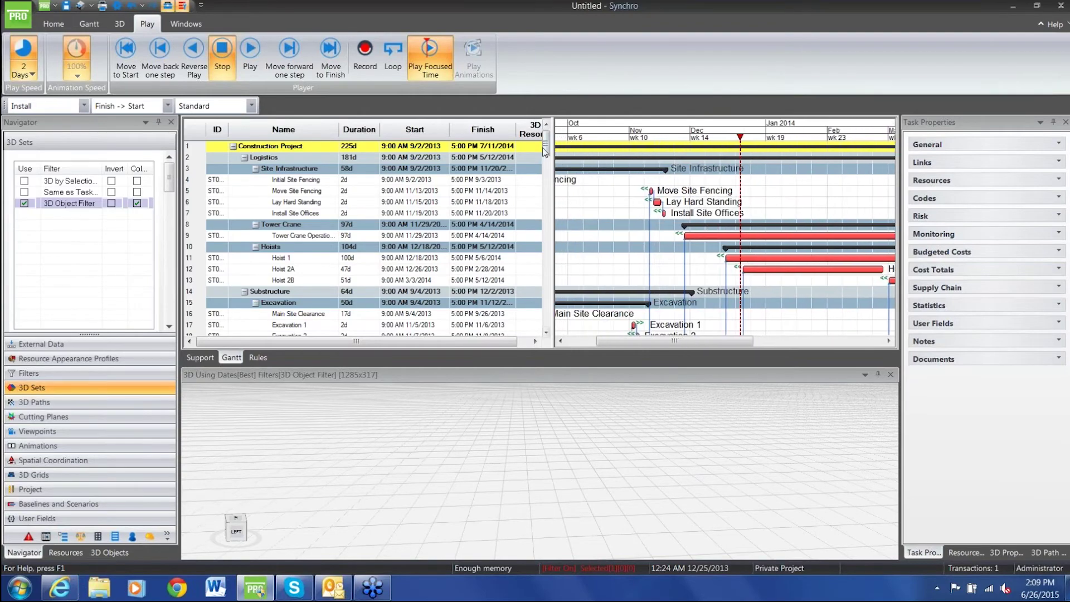
{"action": "mouse_move", "coordinate": [545, 152]}
{"action": "left_mouse_down"}
{"action": "mouse_move", "coordinate": [546, 229]}
{"action": "mouse_move", "coordinate": [546, 146]}
{"action": "left_mouse_up"}
Step: Collapse all tasks, then expand Construction Project, Logistics and Site Infrastructure
{"action": "left_click", "coordinate": [368, 270]}
{"action": "right_click", "coordinate": [368, 269]}
{"action": "mouse_move", "coordinate": [577, 372]}
{"action": "left_click", "coordinate": [634, 373]}
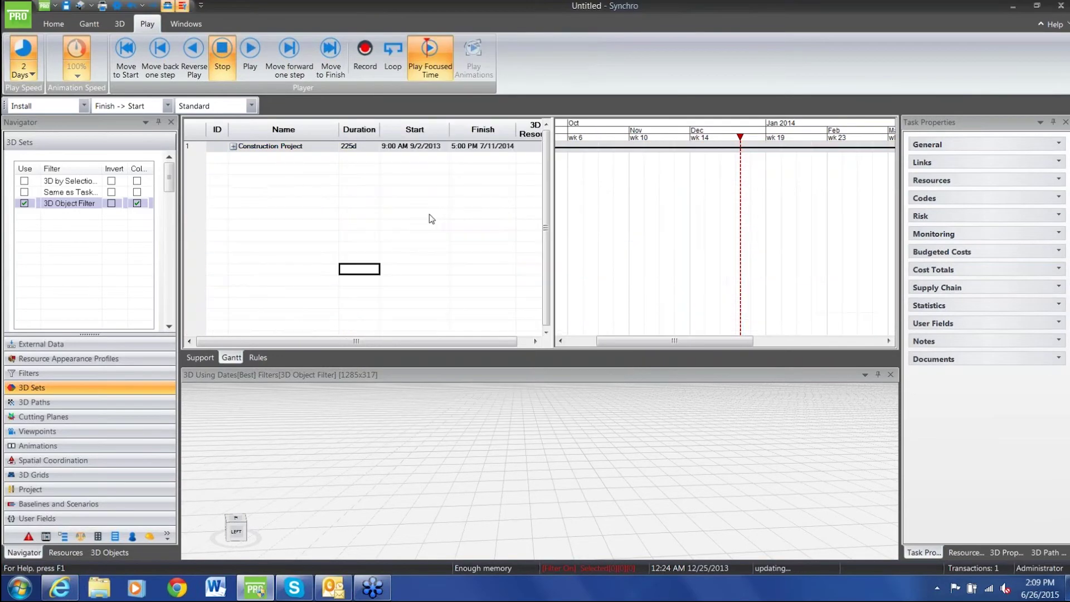
{"action": "left_click", "coordinate": [233, 147]}
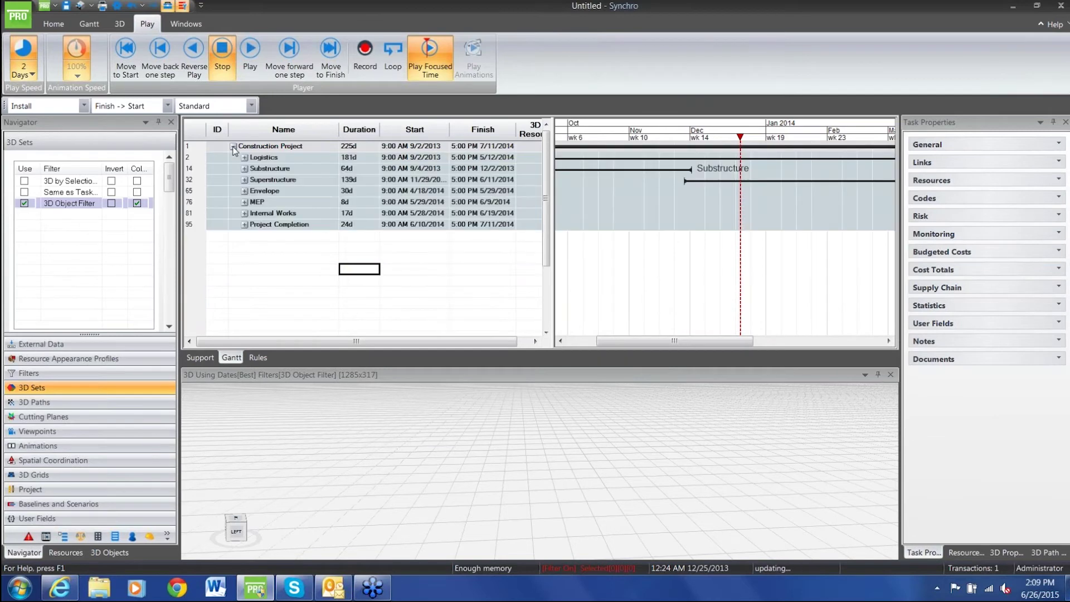
{"action": "left_click", "coordinate": [244, 158]}
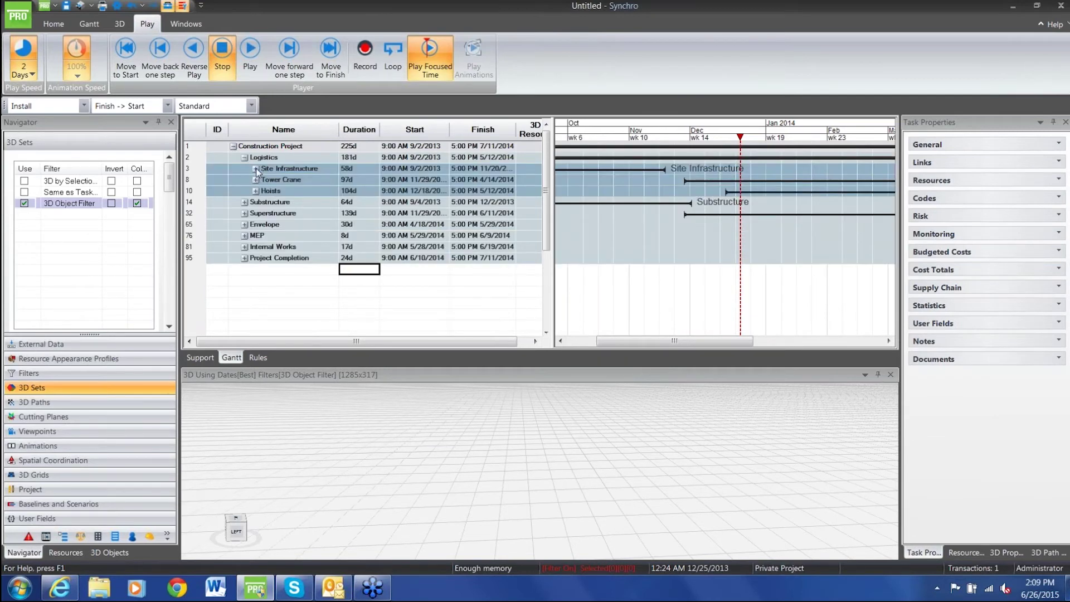
{"action": "left_click", "coordinate": [256, 169]}
Step: Expand every task in the schedule and enlarge the 3D view beneath it
{"action": "left_click", "coordinate": [310, 258]}
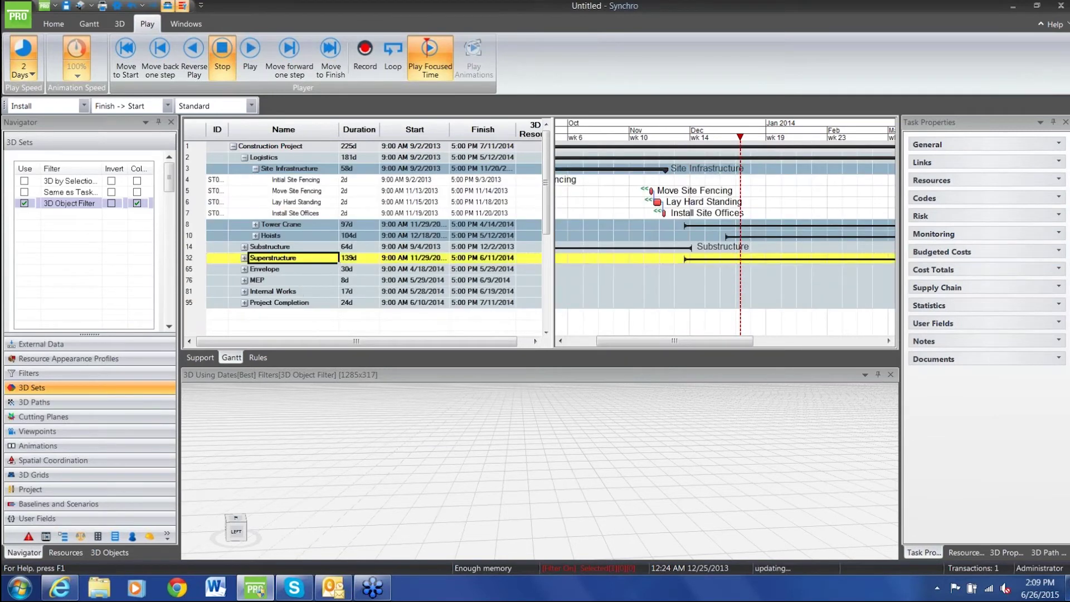
{"action": "right_click", "coordinate": [311, 259]}
{"action": "mouse_move", "coordinate": [517, 385]}
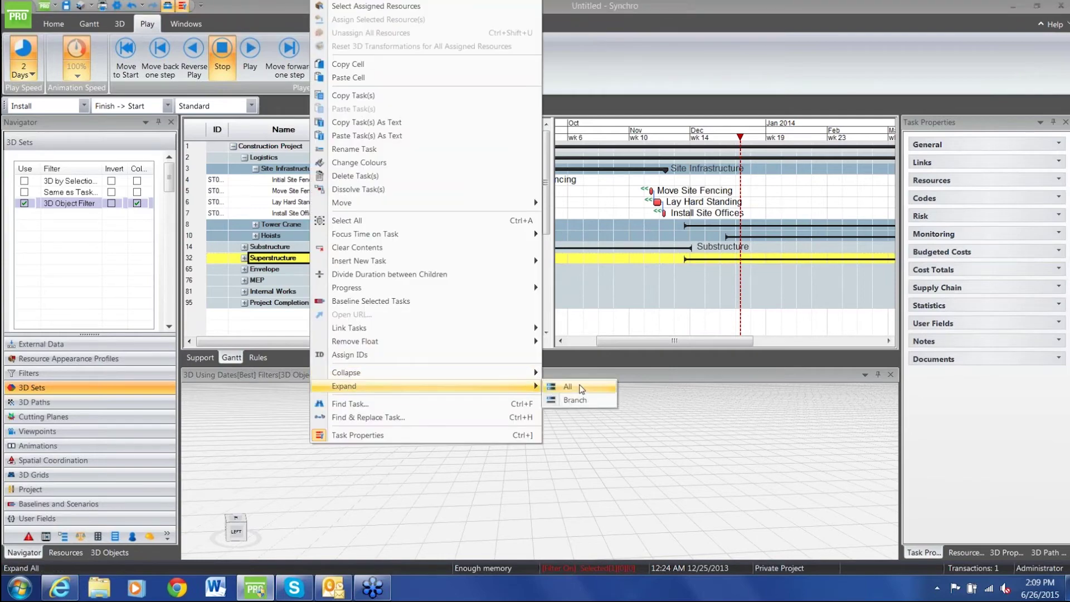
{"action": "left_click", "coordinate": [553, 389]}
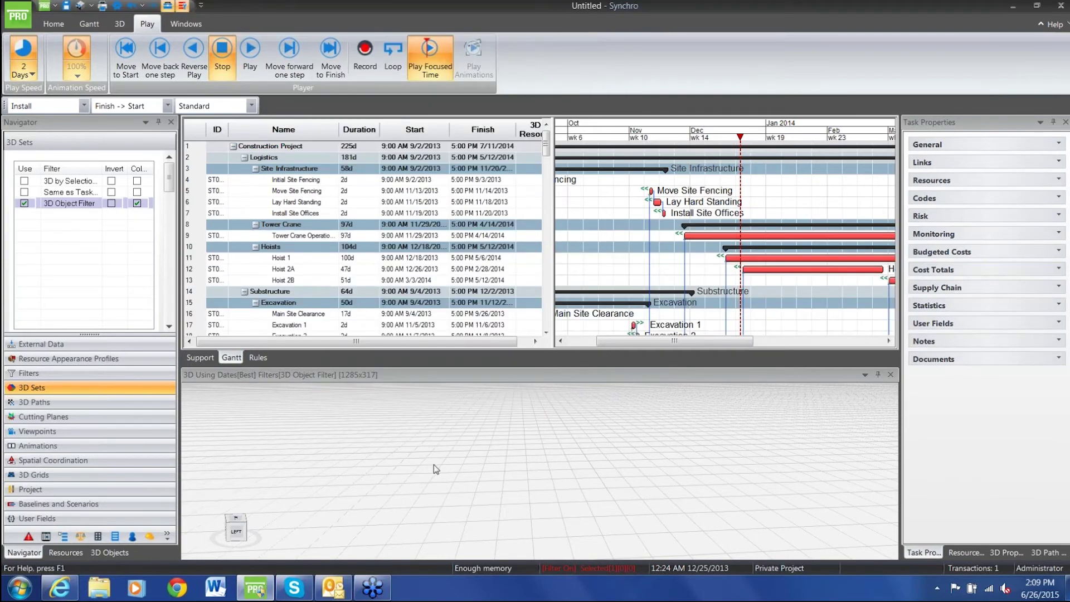
{"action": "left_click_drag", "start_coordinate": [483, 366], "coordinate": [485, 333]}
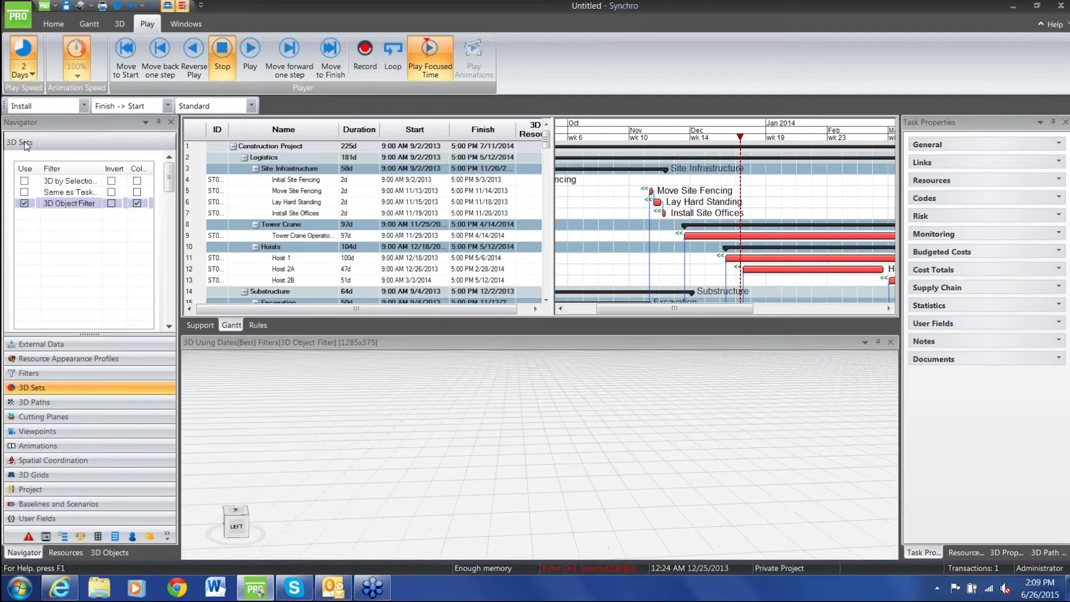
Step: Start a 3D import with Existing Site, New Landscaping and Site Infrastructure .dwf files
{"action": "left_click", "coordinate": [20, 21]}
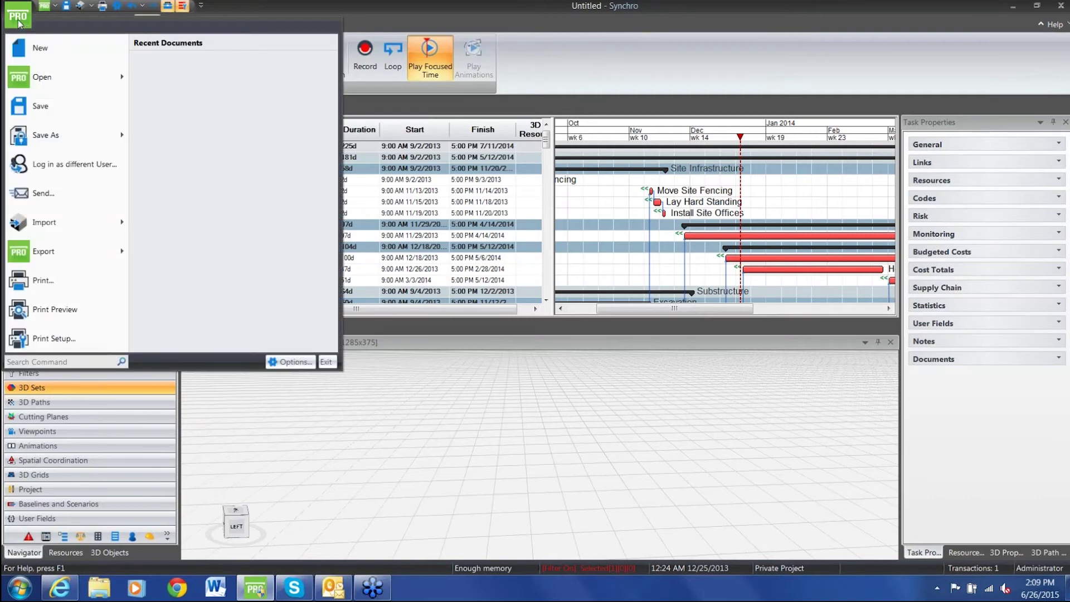
{"action": "mouse_move", "coordinate": [52, 228]}
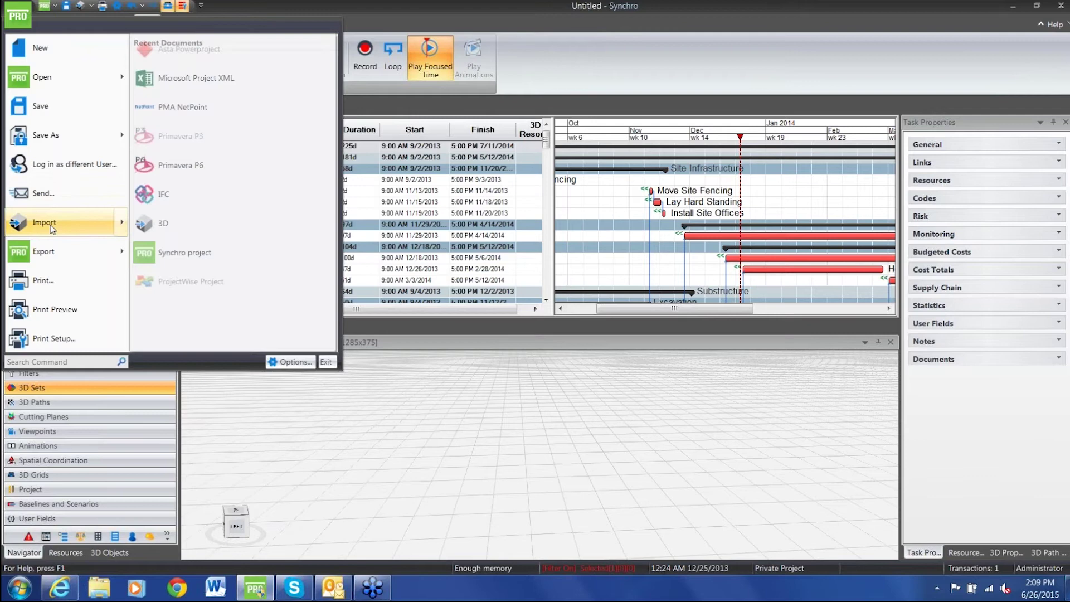
{"action": "left_click", "coordinate": [198, 224]}
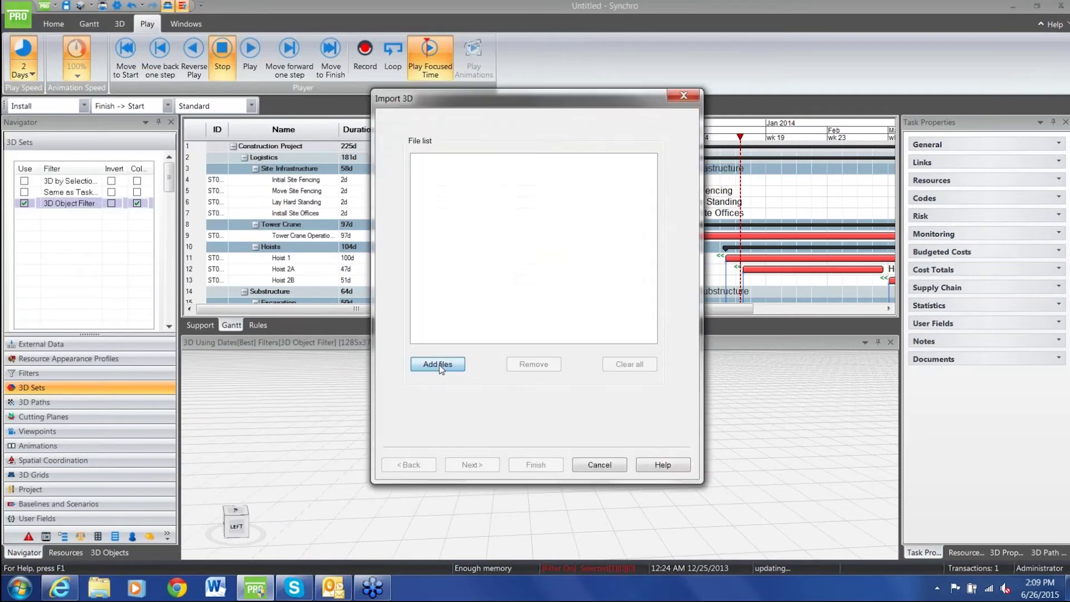
{"action": "left_click", "coordinate": [439, 367]}
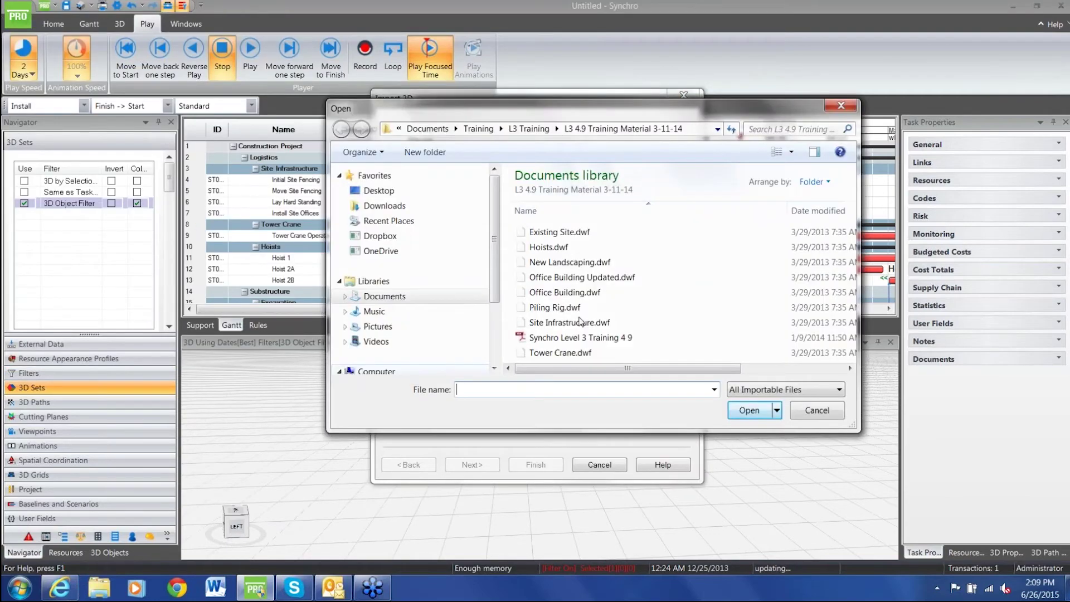
{"action": "left_click", "coordinate": [585, 233]}
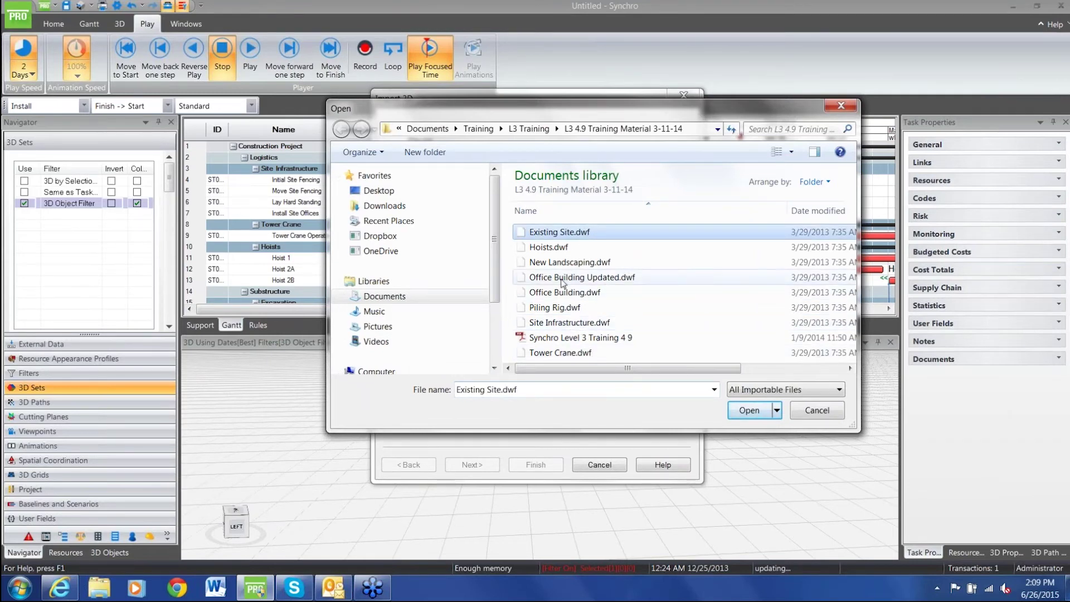
{"action": "left_click", "coordinate": [555, 263], "text": "ctrl"}
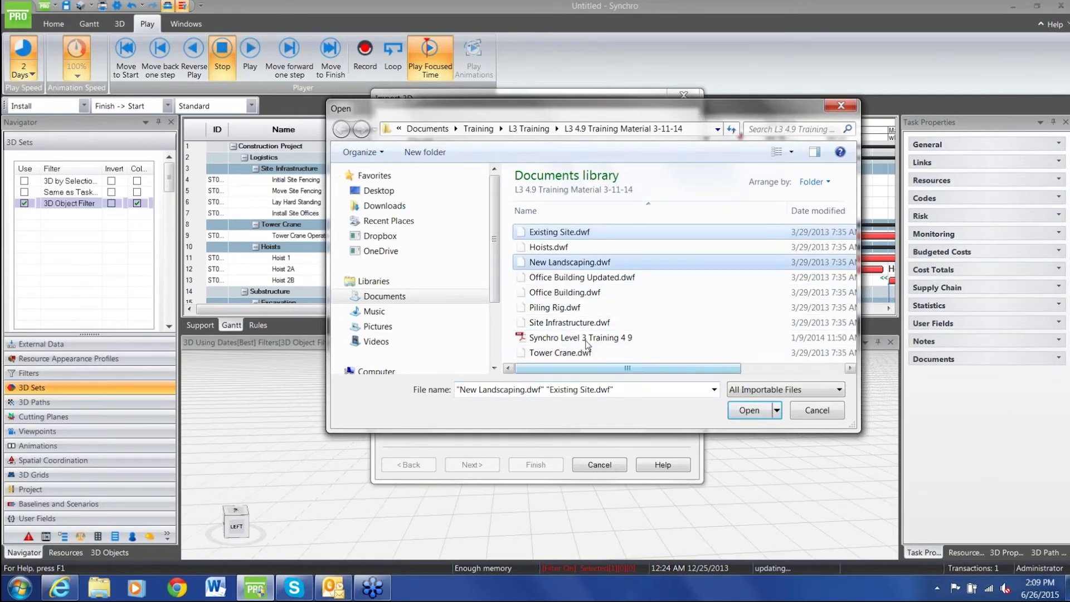
{"action": "left_click", "coordinate": [567, 323], "text": "ctrl"}
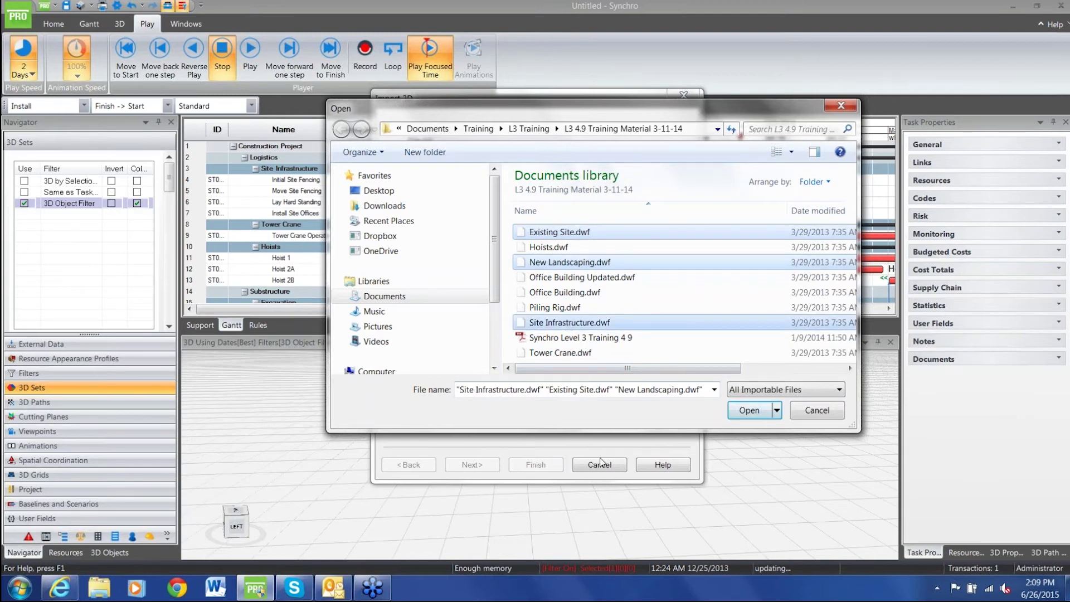
{"action": "left_click", "coordinate": [751, 411]}
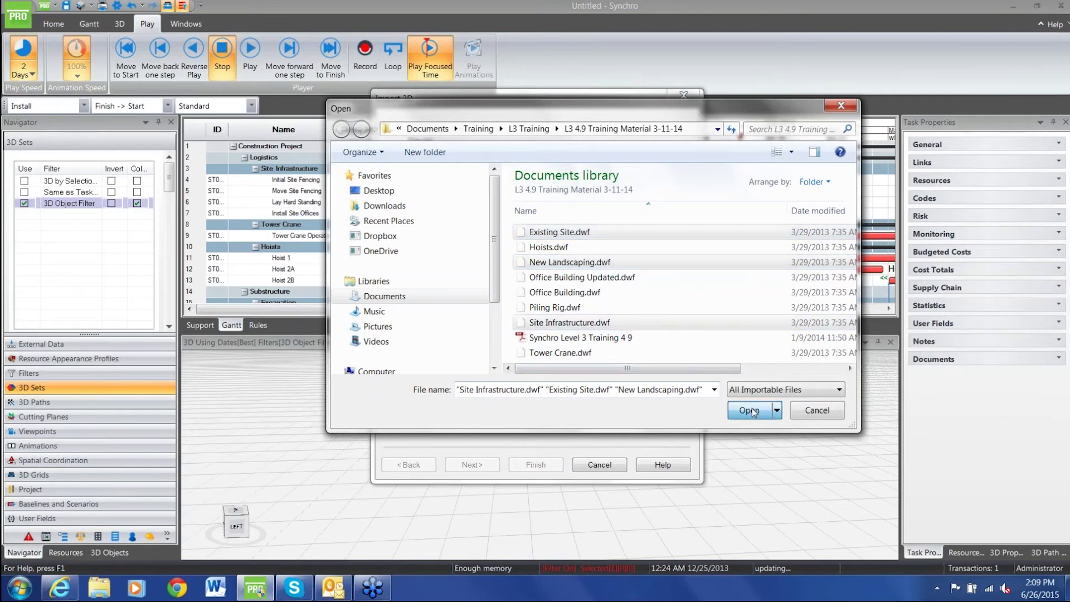
Step: Complete the 3D import, assigning the models to new Material-type resources
{"action": "left_click", "coordinate": [535, 465]}
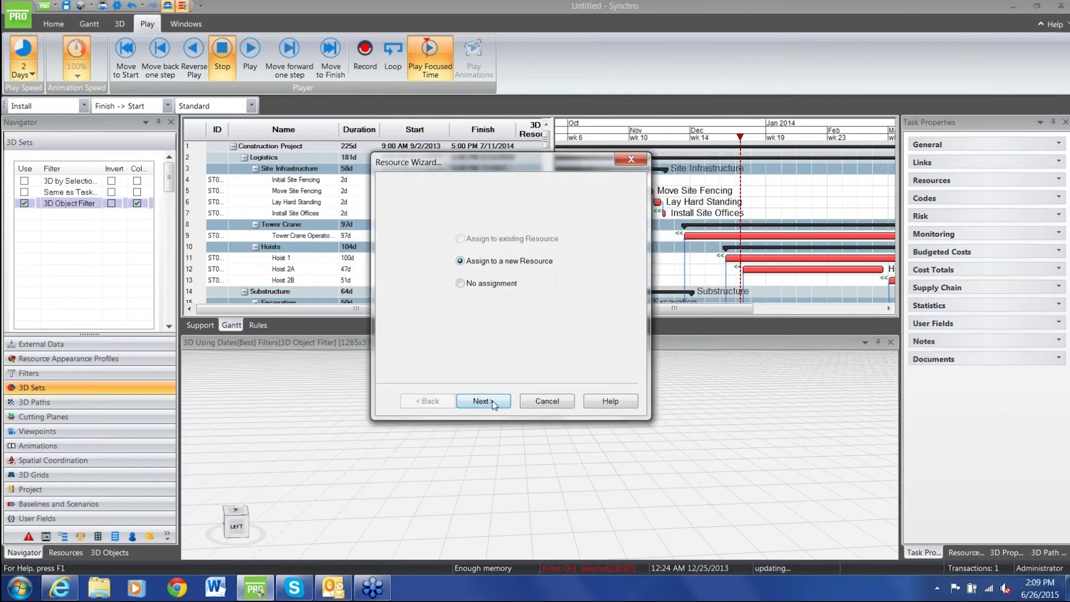
{"action": "left_click", "coordinate": [483, 401]}
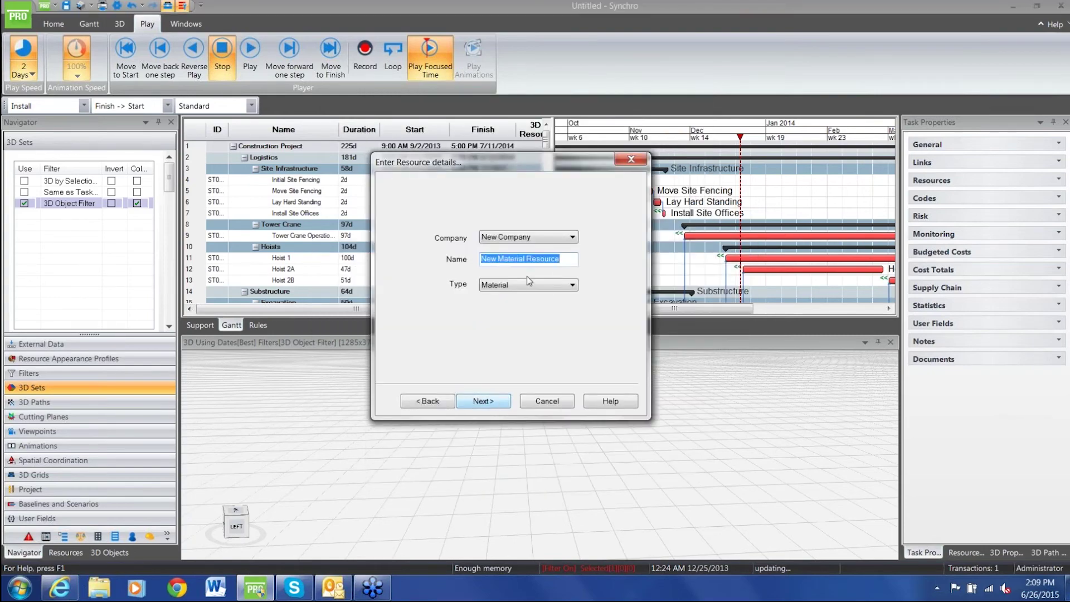
{"action": "left_click", "coordinate": [573, 286]}
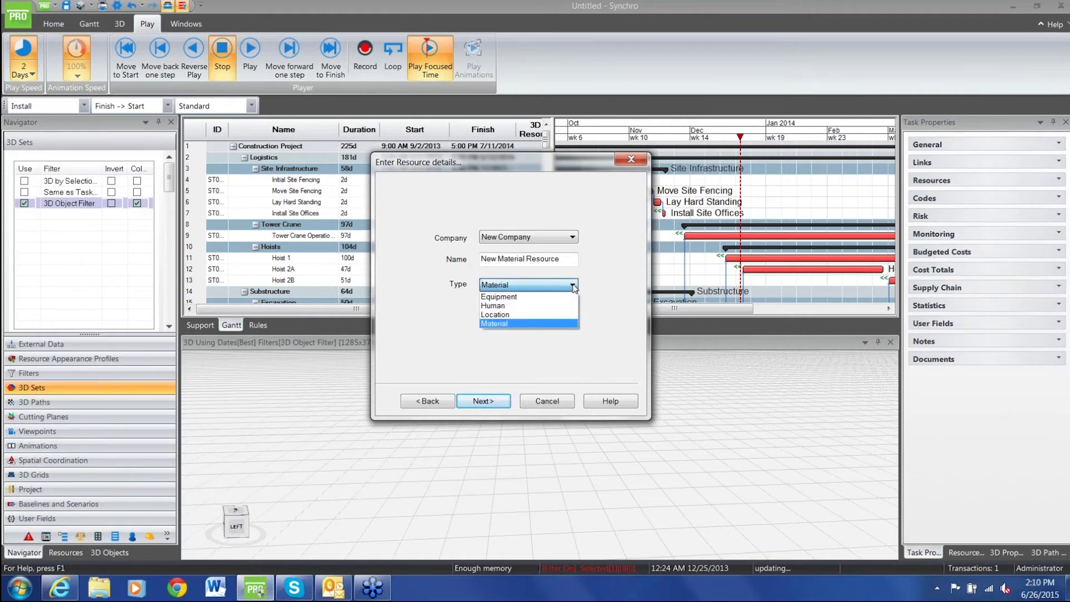
{"action": "left_click", "coordinate": [558, 323]}
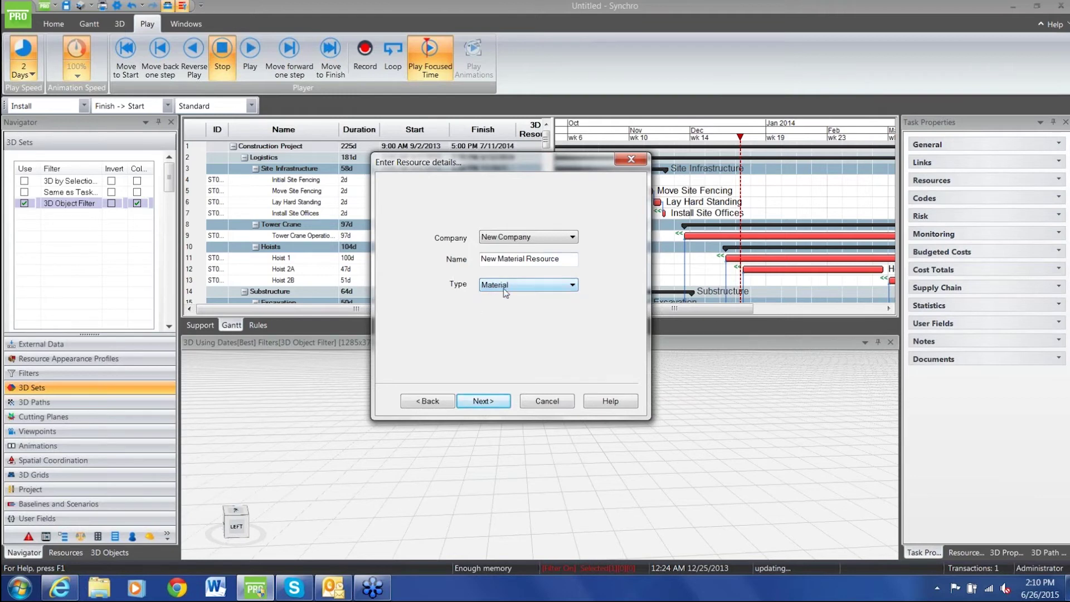
{"action": "left_click", "coordinate": [493, 401]}
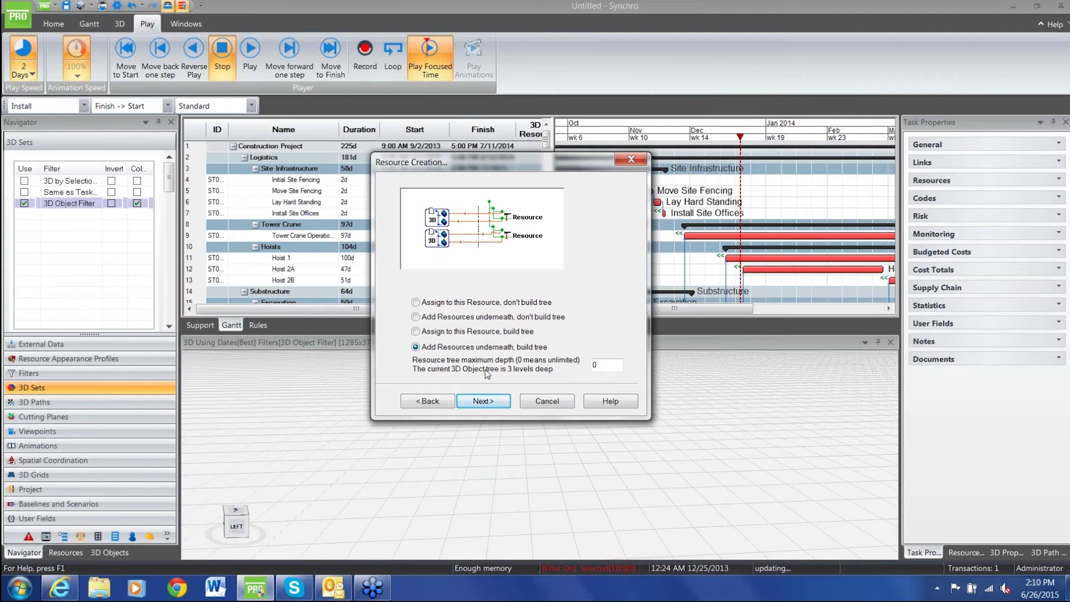
{"action": "left_click", "coordinate": [490, 402]}
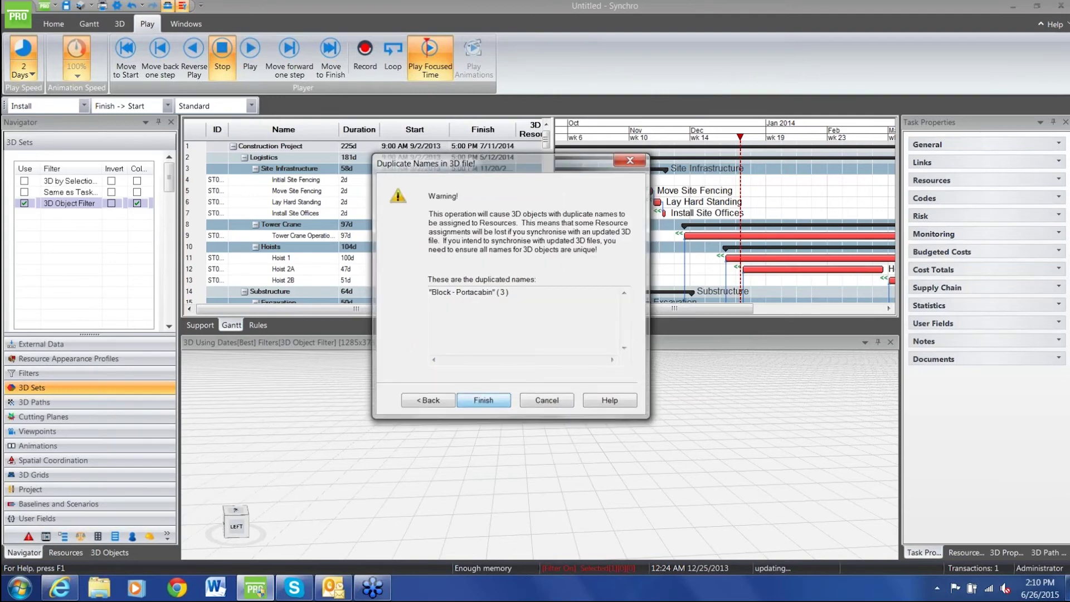
{"action": "left_click", "coordinate": [483, 400]}
Step: Orbit the site model, drag the splitter up to enlarge the 3D pane, and zoom in
{"action": "left_click_drag", "start_coordinate": [480, 433], "coordinate": [511, 447]}
{"action": "scroll", "coordinate": [463, 425], "scroll_direction": "up", "scroll_amount": 3}
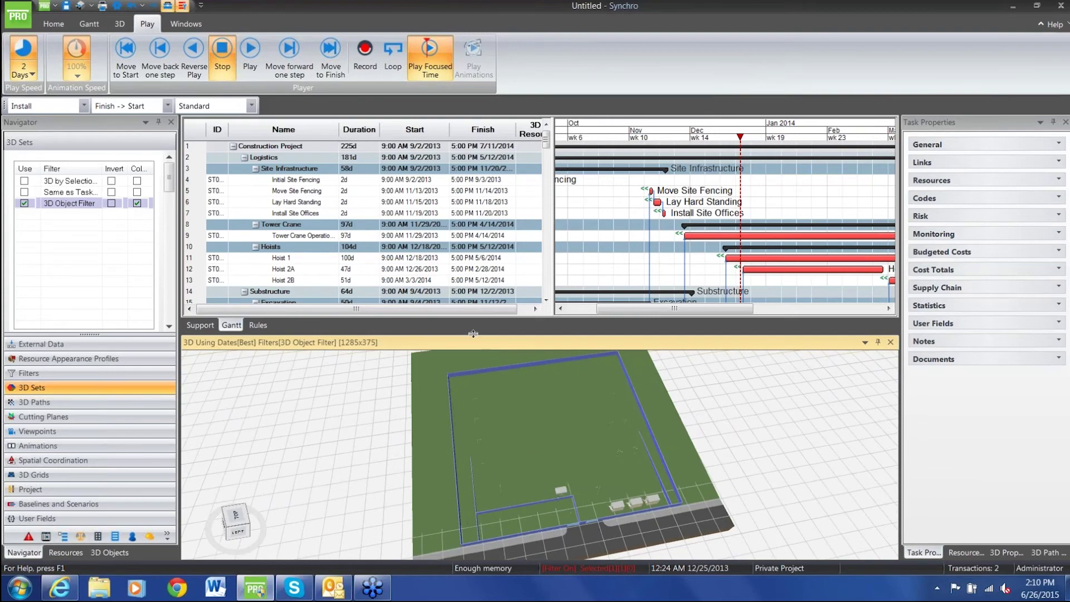
{"action": "left_click_drag", "start_coordinate": [473, 333], "coordinate": [477, 261]}
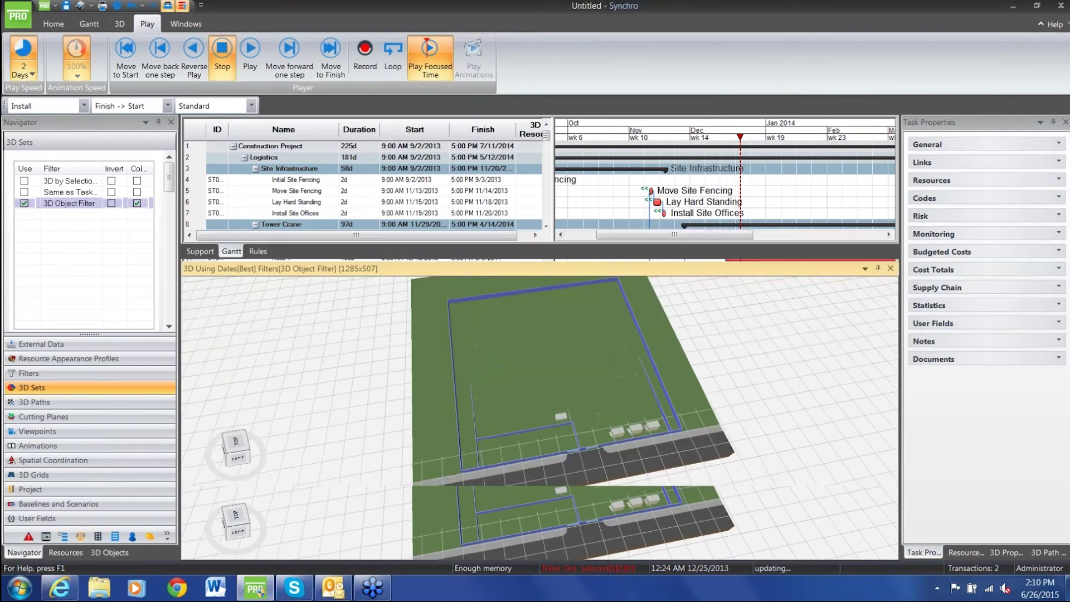
{"action": "scroll", "coordinate": [523, 426], "scroll_direction": "down", "scroll_amount": 2}
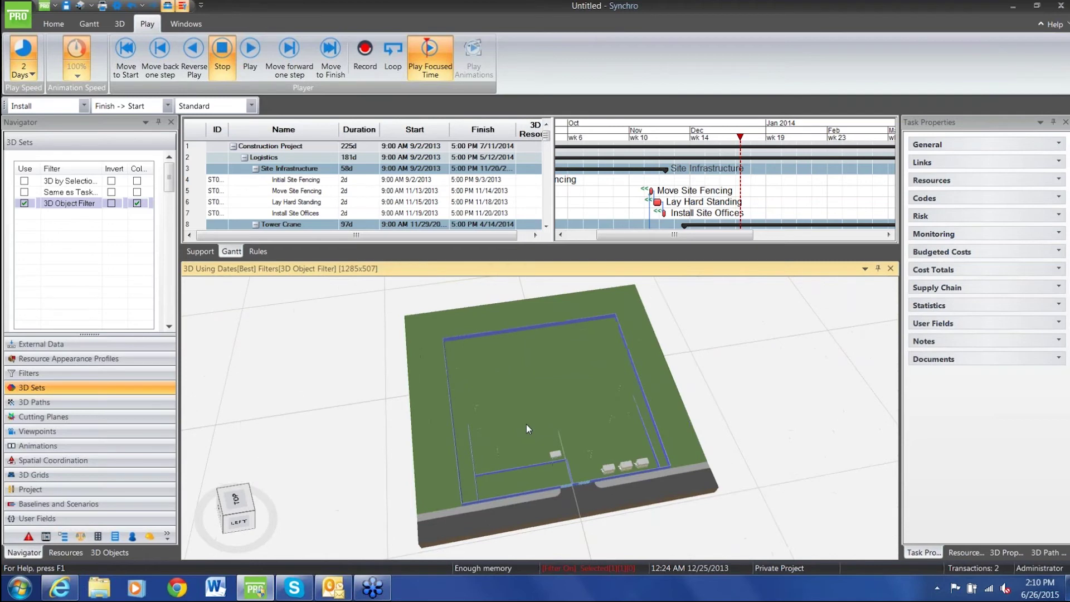
{"action": "mouse_move", "coordinate": [525, 424]}
{"action": "scroll", "coordinate": [518, 447], "scroll_direction": "up", "scroll_amount": 5}
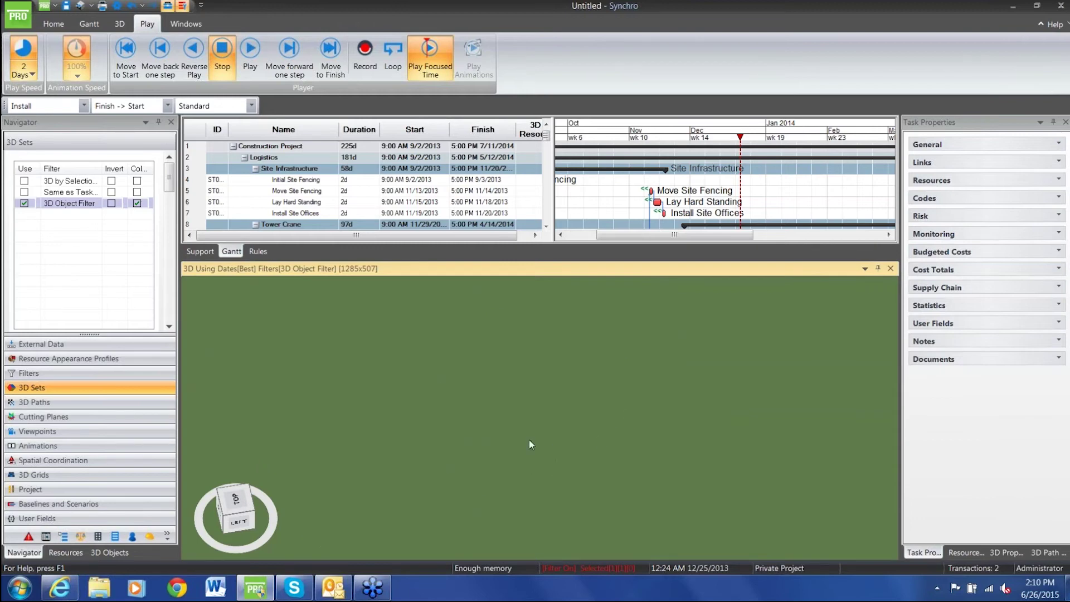
Step: Fit the whole site into the 3D view with Zoom All, then orbit to look down
{"action": "right_click", "coordinate": [543, 427]}
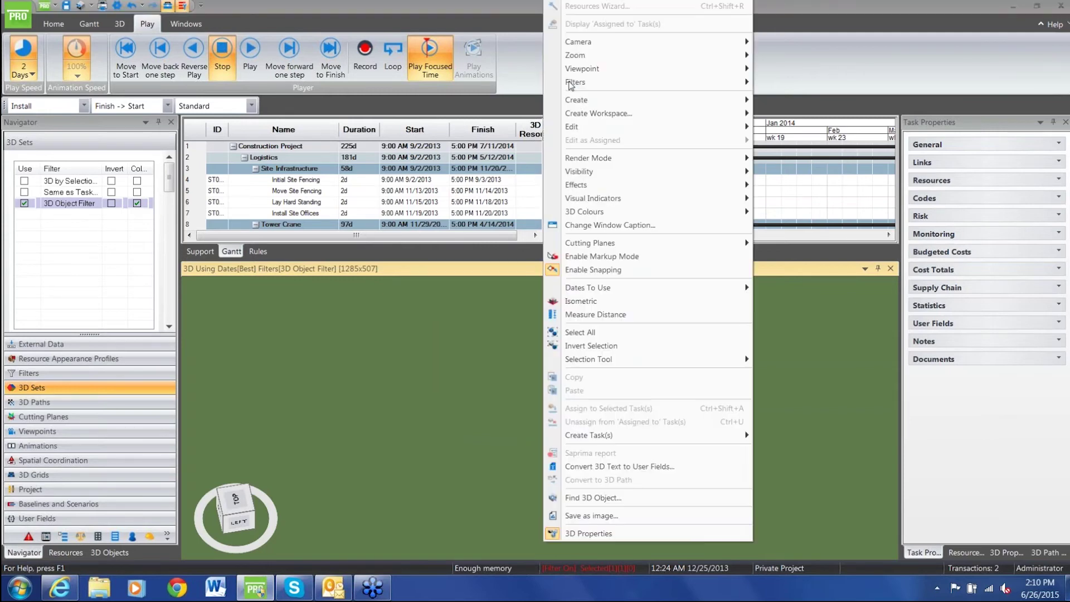
{"action": "mouse_move", "coordinate": [741, 68]}
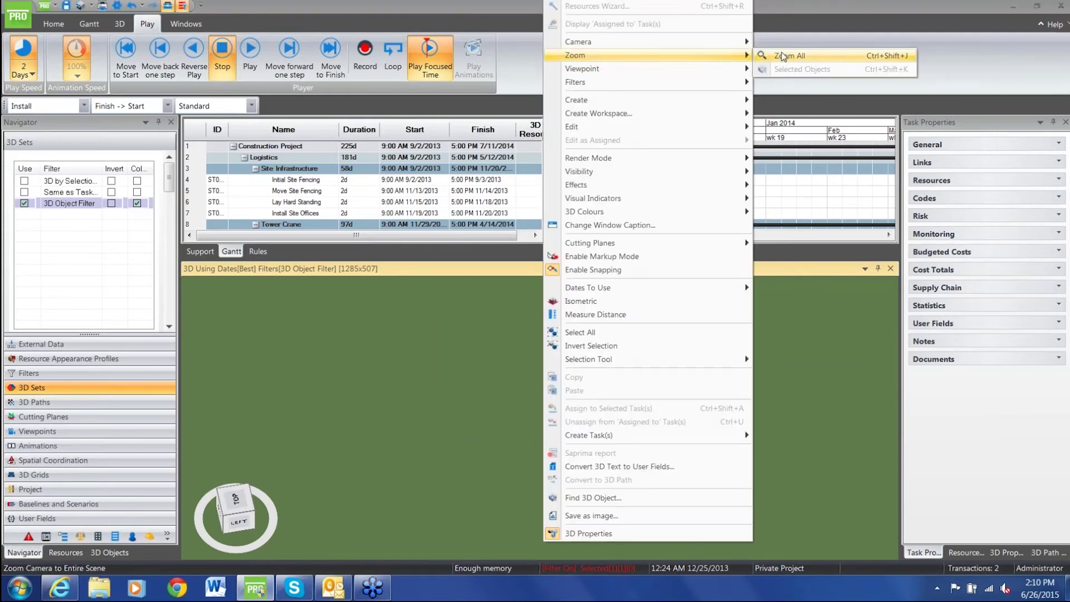
{"action": "left_click", "coordinate": [784, 57]}
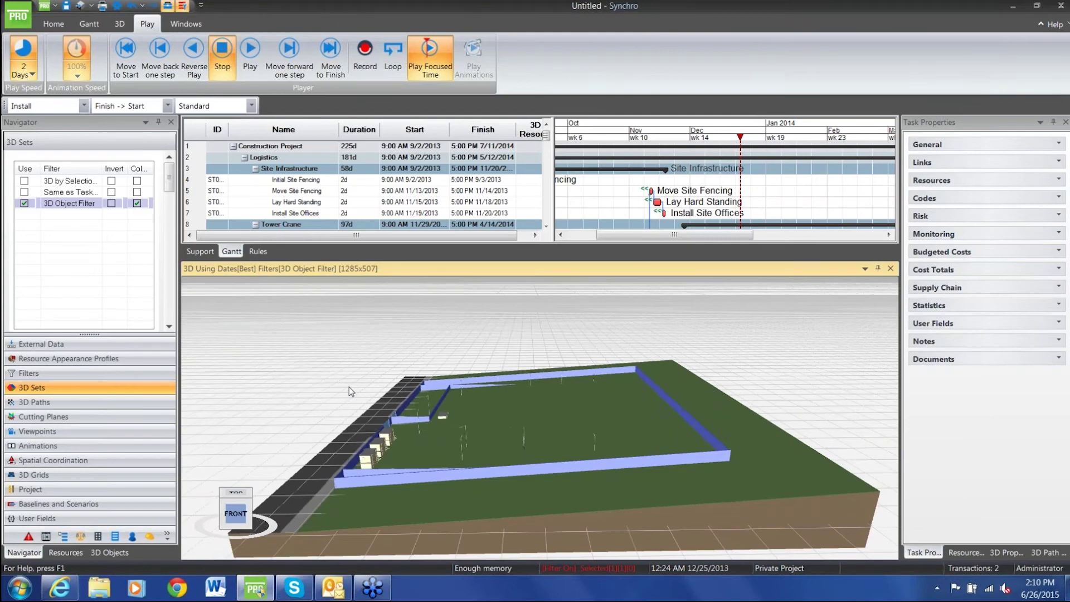
{"action": "middle_click_drag", "start_coordinate": [440, 422], "coordinate": [460, 347]}
{"action": "scroll", "coordinate": [548, 410], "scroll_direction": "down", "scroll_amount": 6}
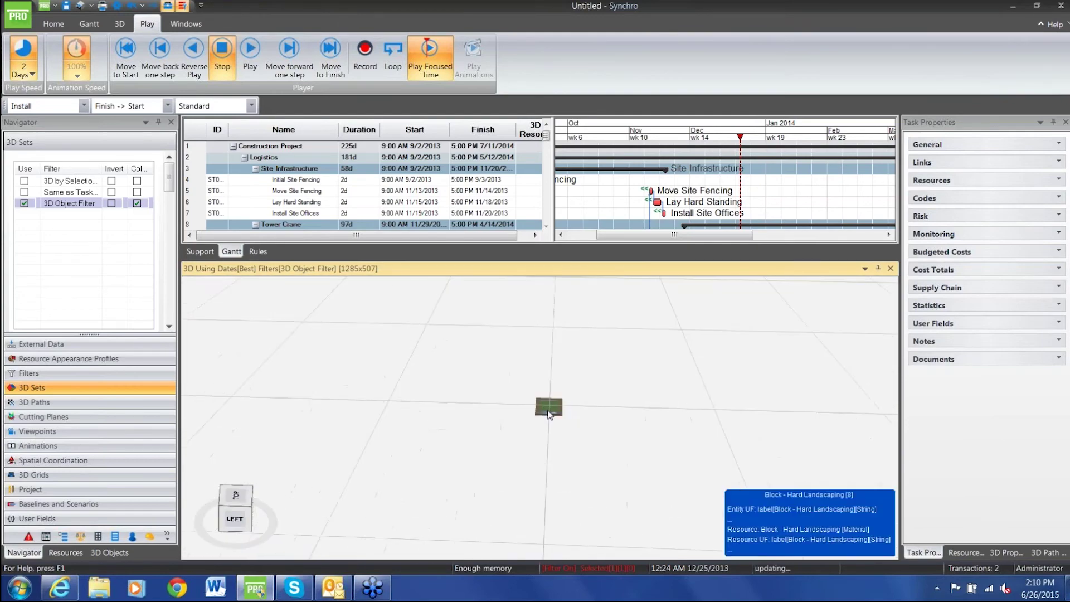
{"action": "scroll", "coordinate": [549, 415], "scroll_direction": "down", "scroll_amount": 3}
{"action": "scroll", "coordinate": [549, 414], "scroll_direction": "down", "scroll_amount": 3}
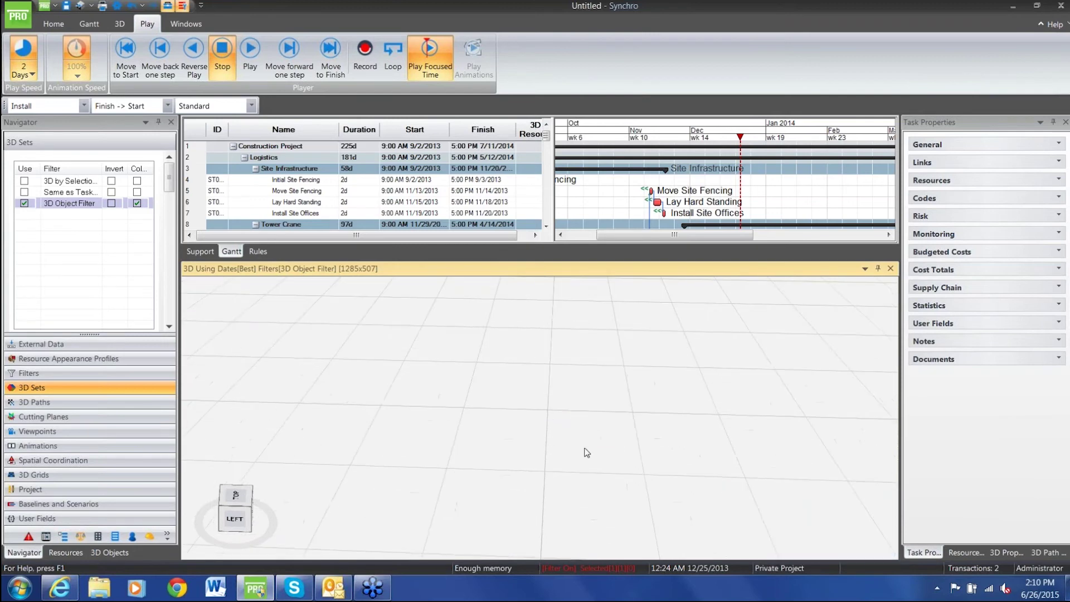
Step: Apply Zoom All again and orbit to a near top-down view of the complete site
{"action": "right_click", "coordinate": [417, 449]}
{"action": "mouse_move", "coordinate": [557, 55]}
{"action": "left_click", "coordinate": [676, 58]}
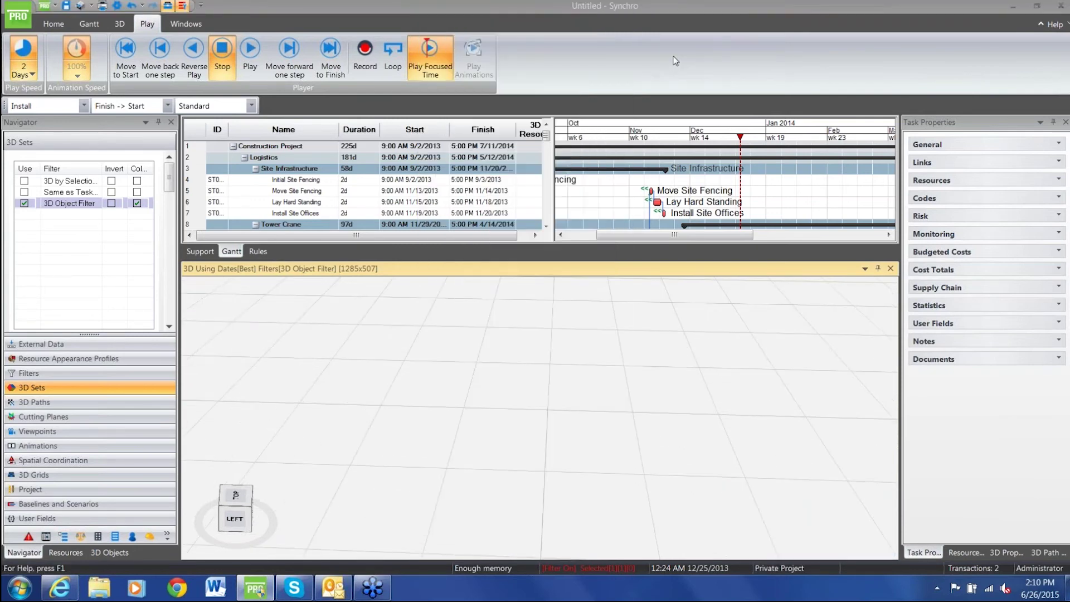
{"action": "scroll", "coordinate": [584, 422], "scroll_direction": "down", "scroll_amount": 3}
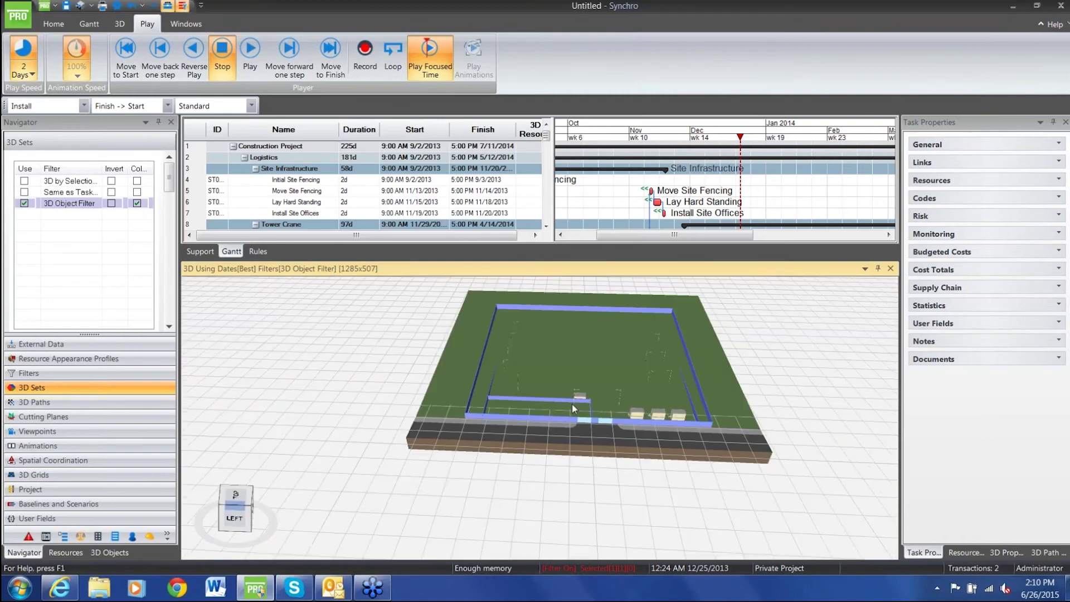
{"action": "scroll", "coordinate": [607, 342], "scroll_direction": "up", "scroll_amount": 2}
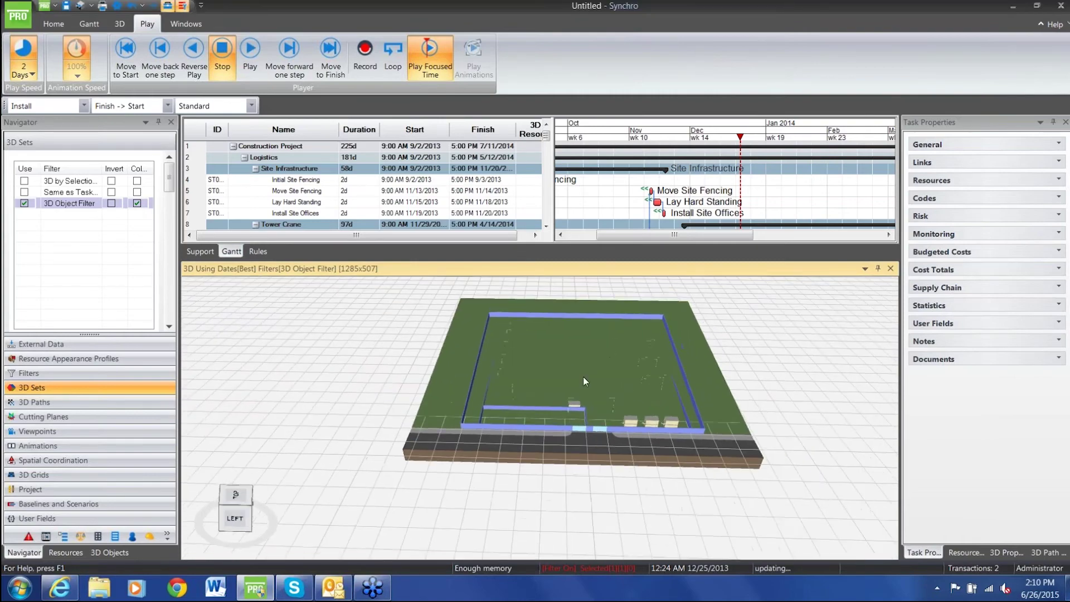
{"action": "left_click_drag", "start_coordinate": [583, 376], "coordinate": [583, 424]}
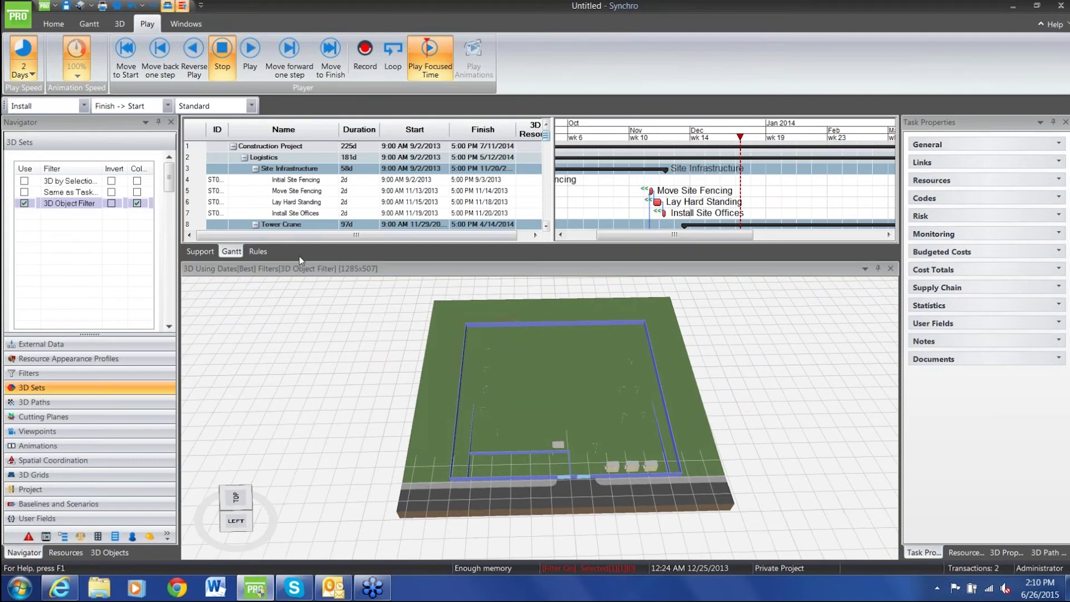
{"action": "scroll", "coordinate": [510, 335], "scroll_direction": "down", "scroll_amount": 1}
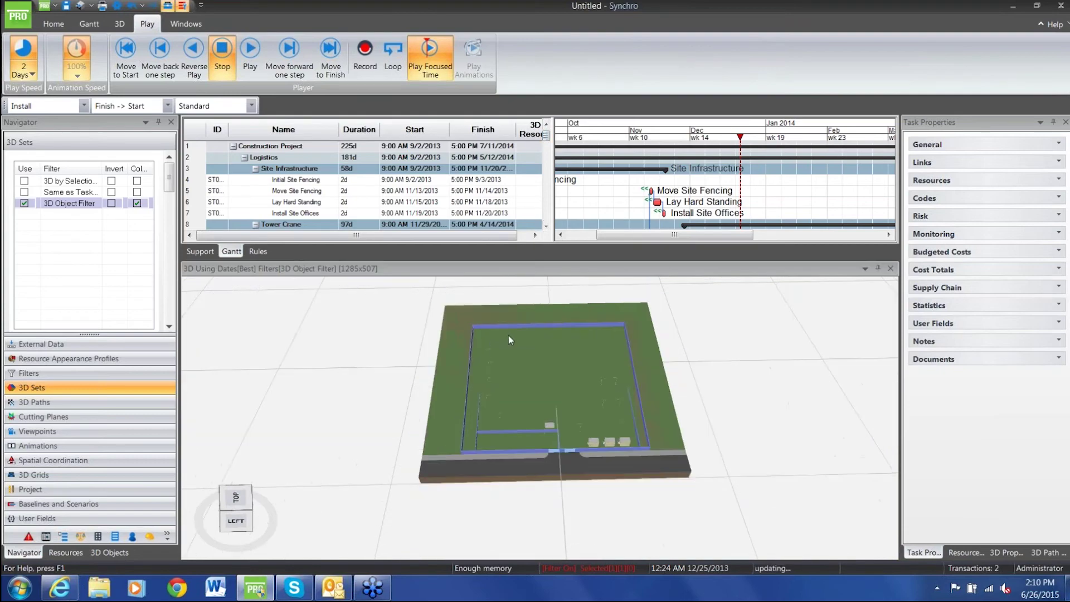
Step: Select and deselect the inner site slab, then hide and re-show all scene objects
{"action": "scroll", "coordinate": [509, 335], "scroll_direction": "up", "scroll_amount": 1}
{"action": "left_click", "coordinate": [611, 369]}
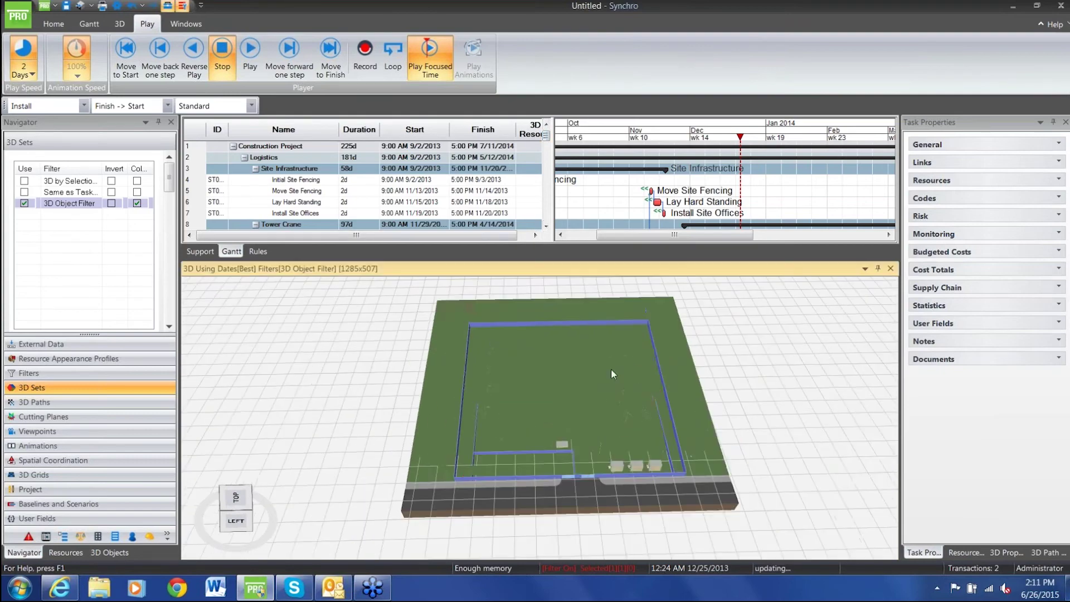
{"action": "left_click", "coordinate": [363, 446]}
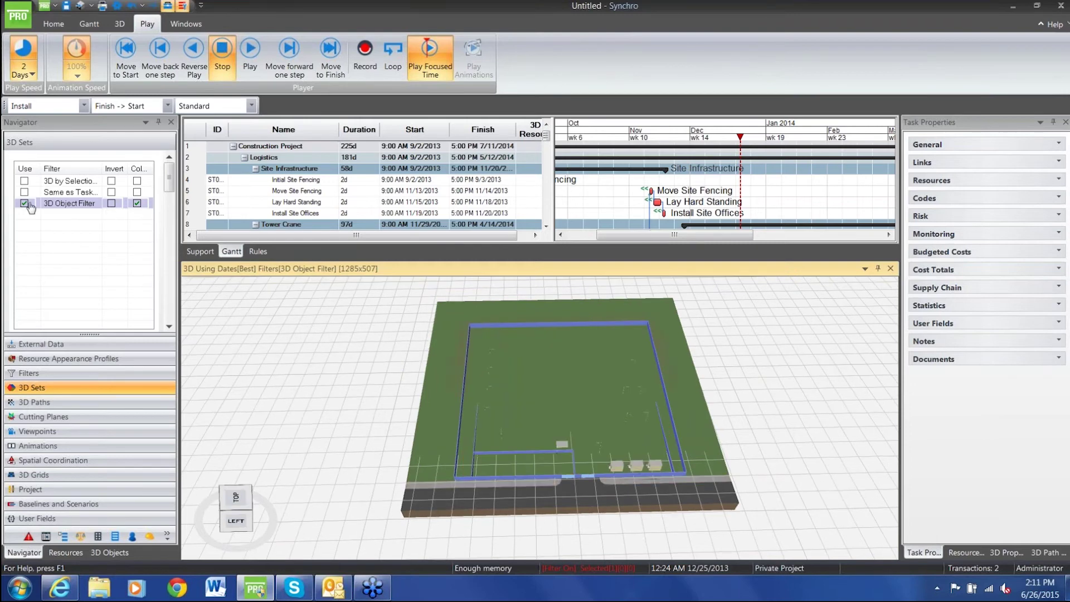
{"action": "left_click_drag", "start_coordinate": [174, 182], "coordinate": [173, 305]}
{"action": "left_click", "coordinate": [115, 324]}
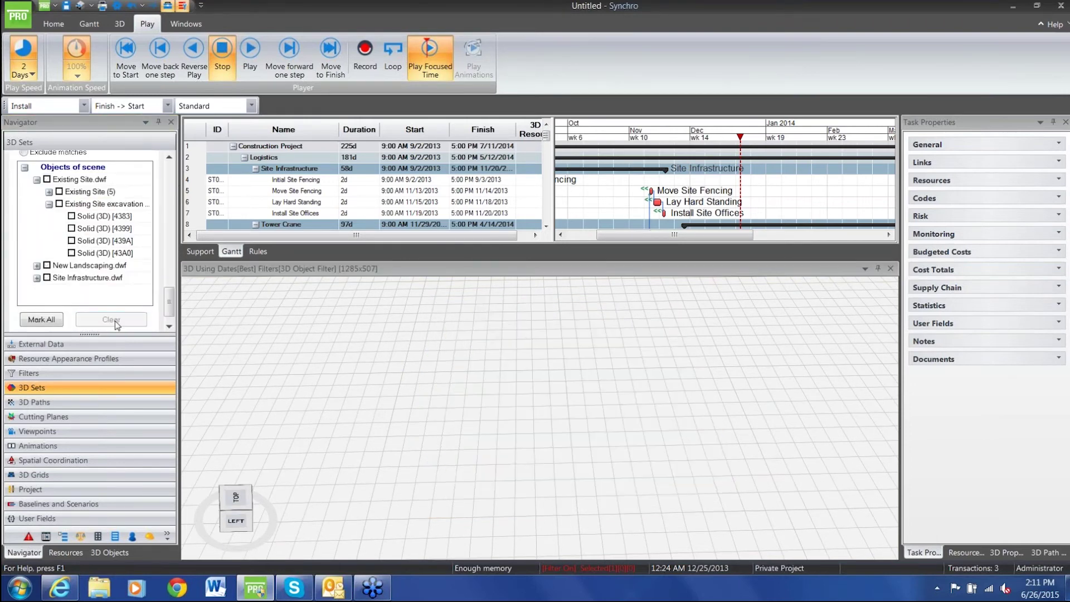
{"action": "left_click", "coordinate": [41, 319]}
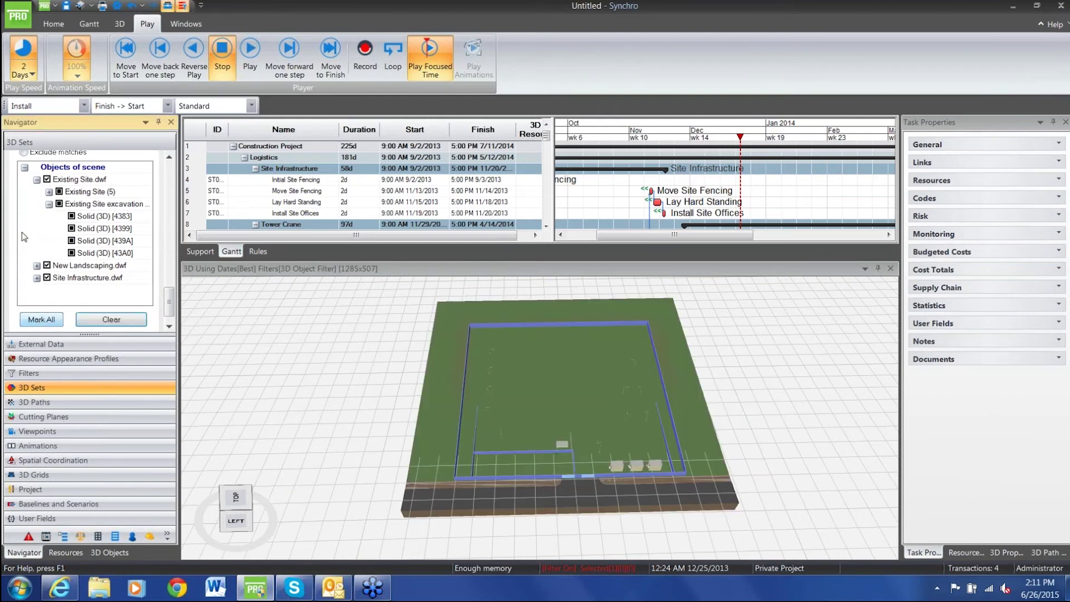
Step: Collapse the scene tree and show only Site Infrastructure.dwf under Objects of scene
{"action": "right_click", "coordinate": [42, 235]}
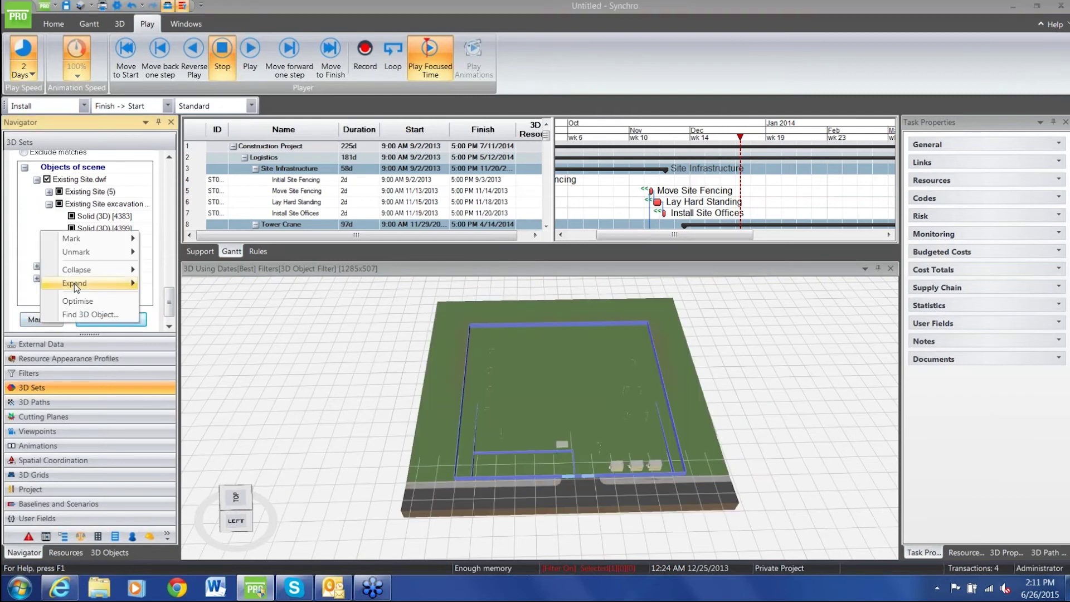
{"action": "mouse_move", "coordinate": [76, 270]}
{"action": "left_click", "coordinate": [164, 269]}
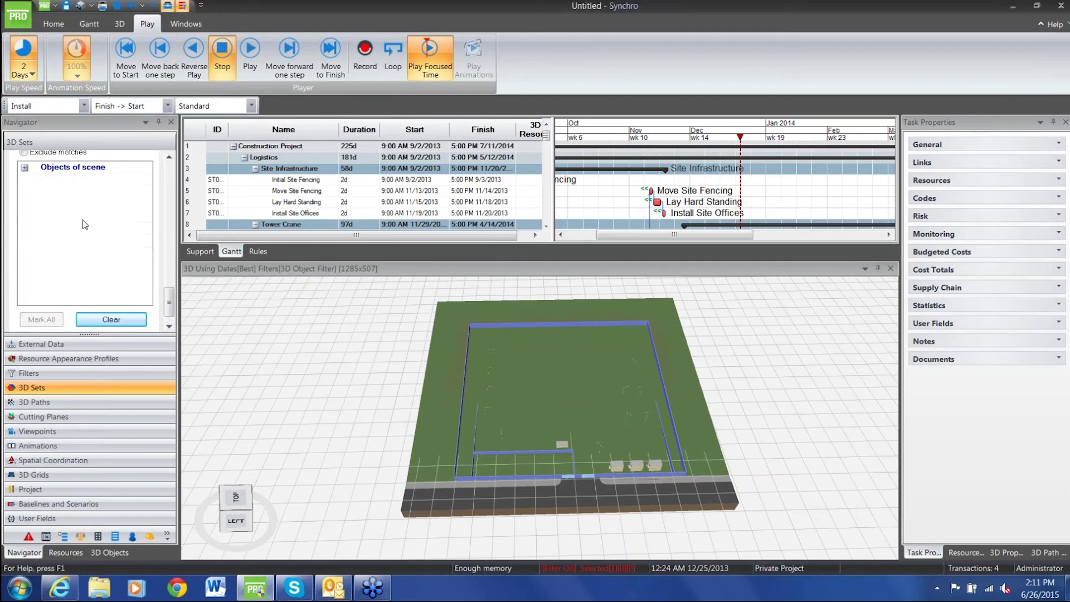
{"action": "left_click", "coordinate": [25, 167]}
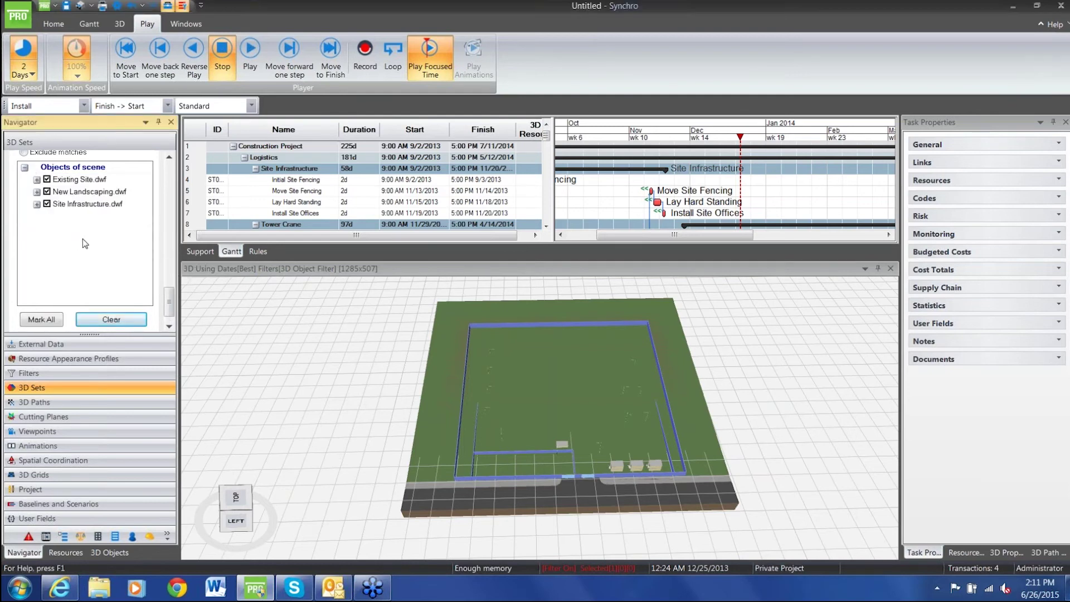
{"action": "left_click", "coordinate": [96, 321]}
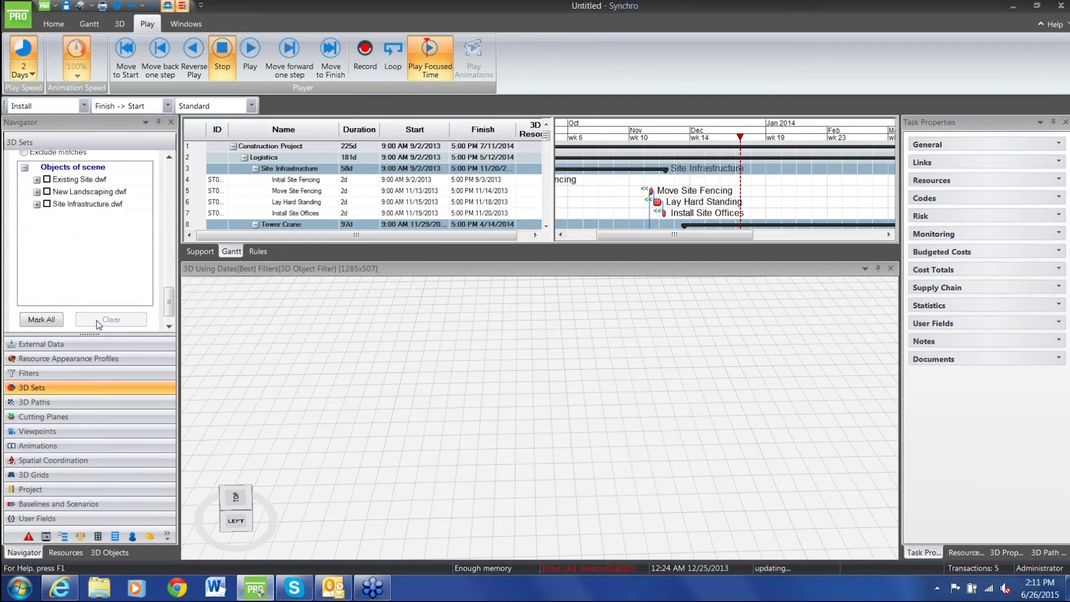
{"action": "left_click", "coordinate": [47, 204]}
Step: Orbit down over the fence layout and select the Initial Site Fencing task
{"action": "scroll", "coordinate": [414, 426], "scroll_direction": "up", "scroll_amount": 5}
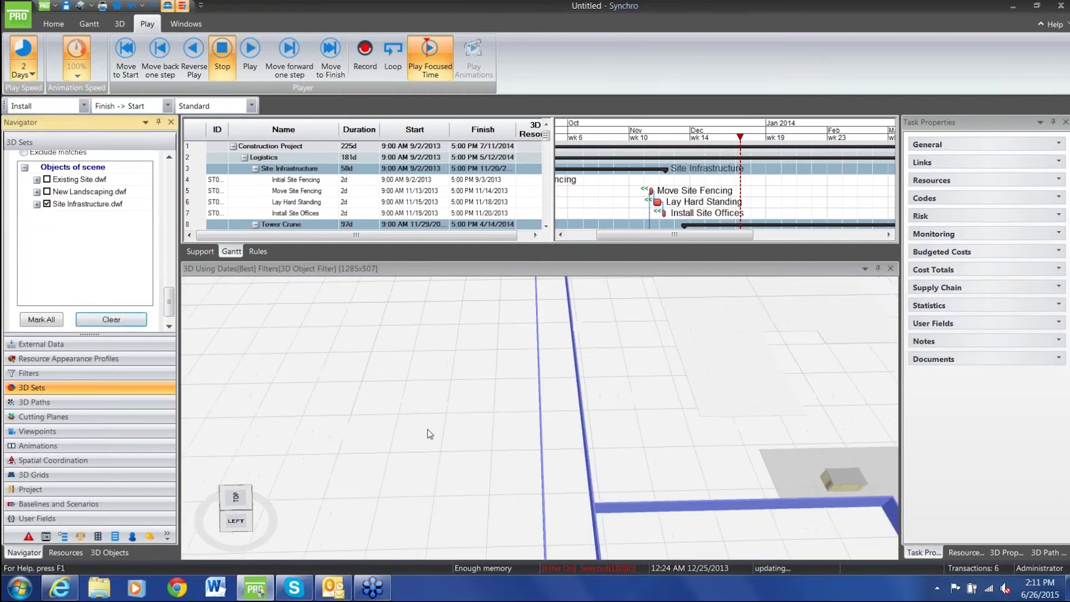
{"action": "left_click_drag", "start_coordinate": [427, 429], "coordinate": [430, 403]}
{"action": "scroll", "coordinate": [430, 403], "scroll_direction": "down", "scroll_amount": 3}
{"action": "scroll", "coordinate": [535, 400], "scroll_direction": "up", "scroll_amount": 2}
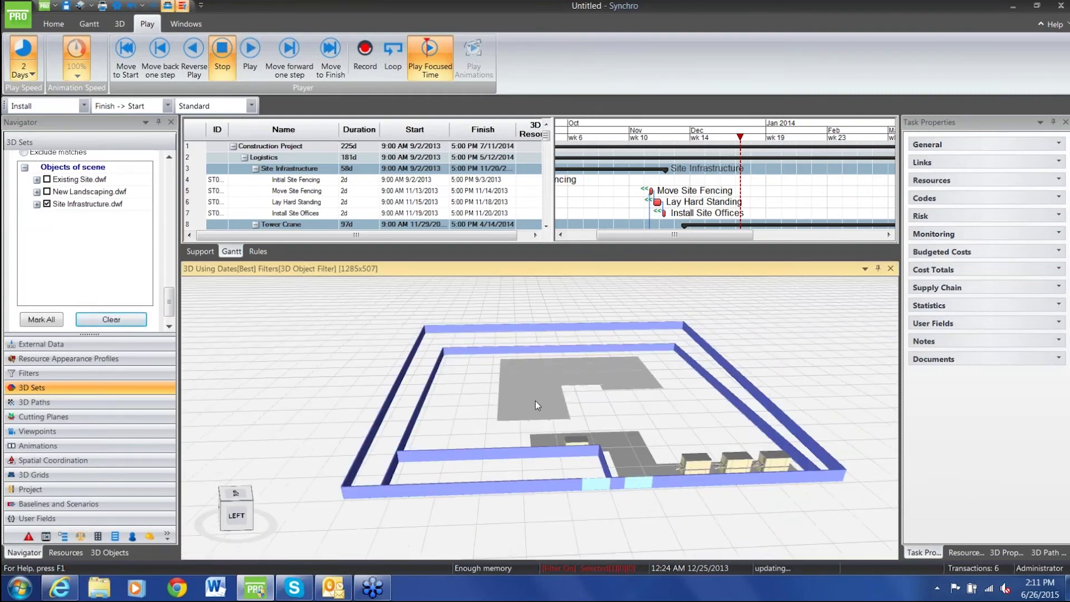
{"action": "middle_click_drag", "start_coordinate": [536, 400], "coordinate": [522, 467]}
{"action": "mouse_move", "coordinate": [522, 467]}
{"action": "left_mouse_down"}
{"action": "mouse_move", "coordinate": [523, 481]}
{"action": "mouse_move", "coordinate": [525, 471]}
{"action": "left_mouse_up"}
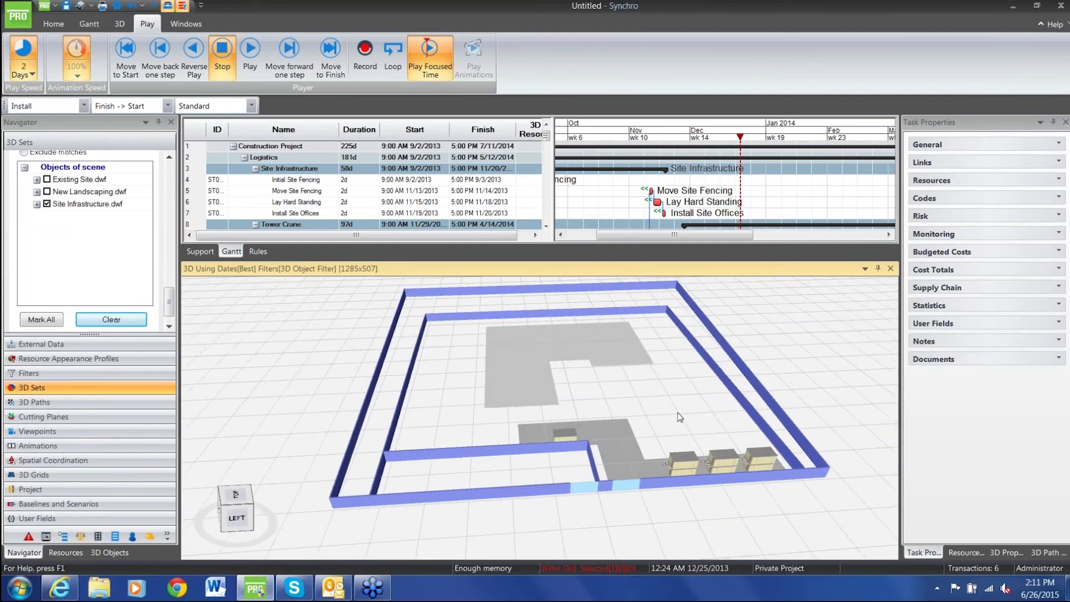
{"action": "left_click", "coordinate": [549, 137]}
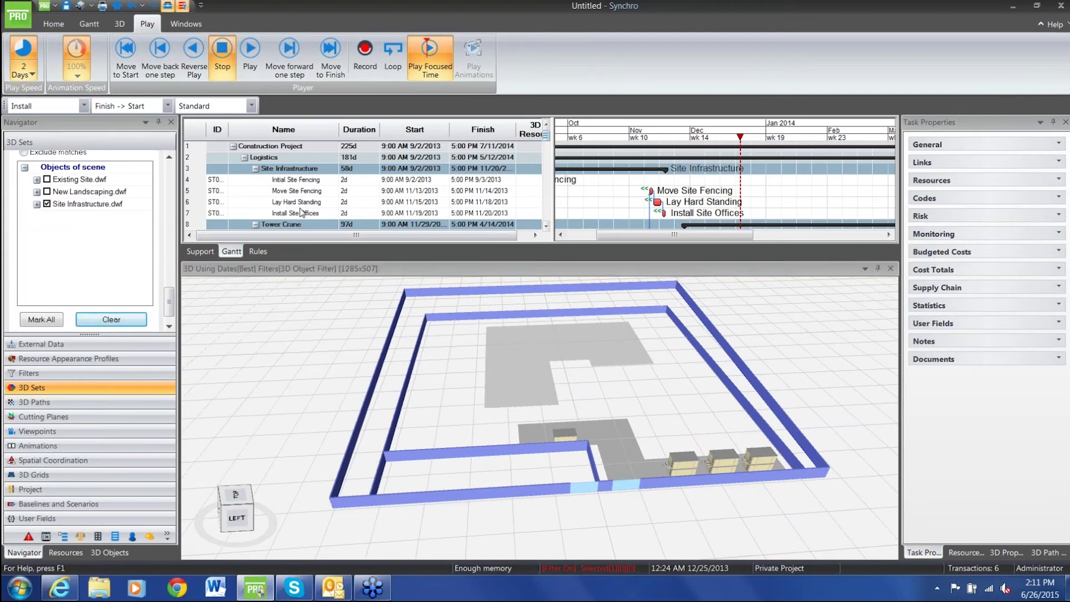
{"action": "left_click", "coordinate": [291, 181]}
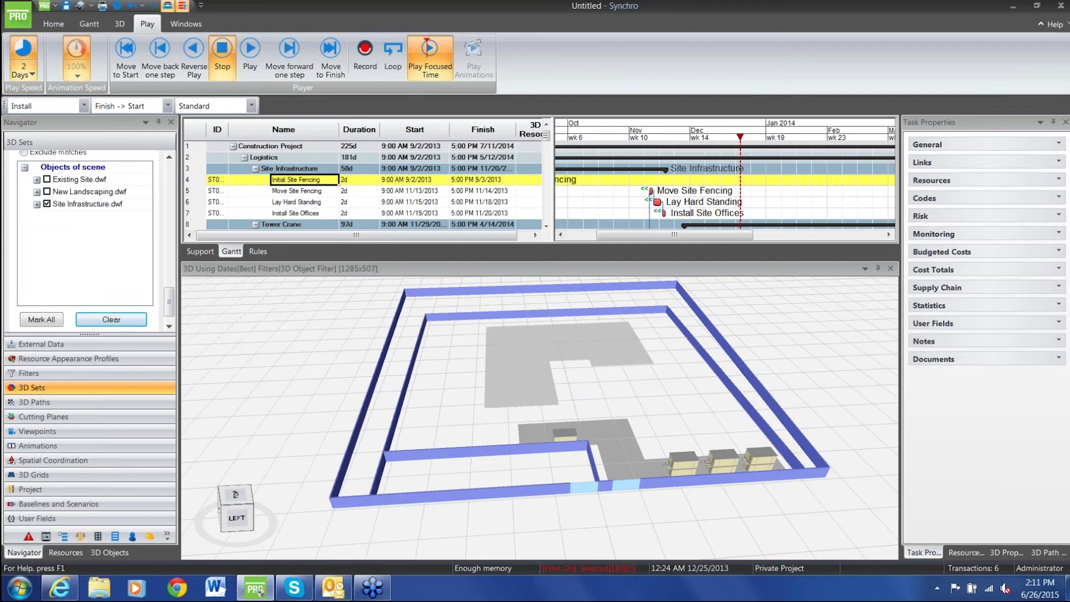
Step: Keep Install as the link type and select the front fence segments in 3D
{"action": "left_click", "coordinate": [84, 106]}
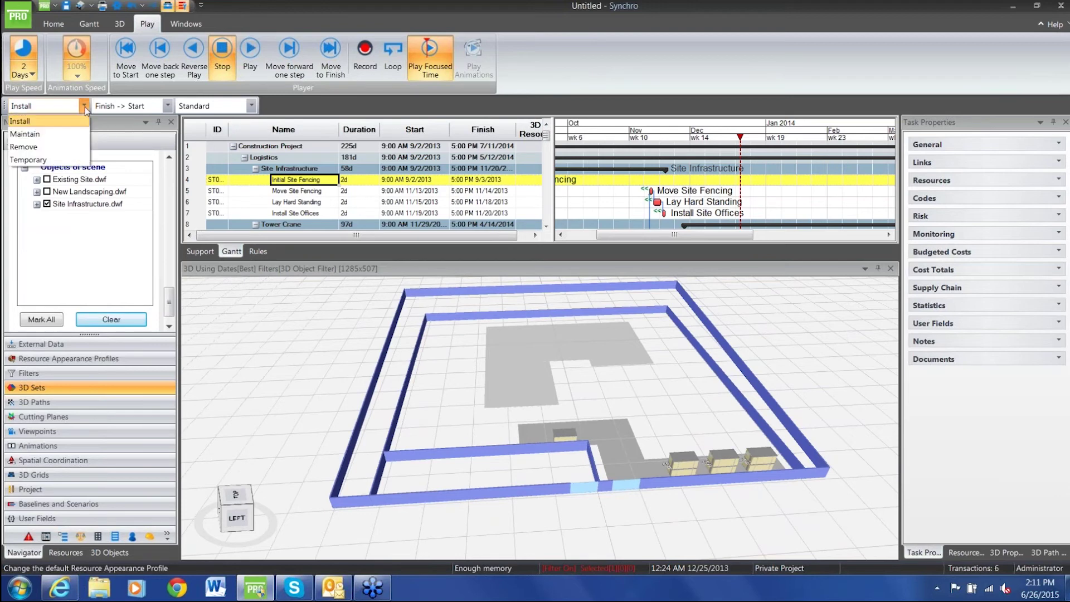
{"action": "left_click", "coordinate": [62, 122]}
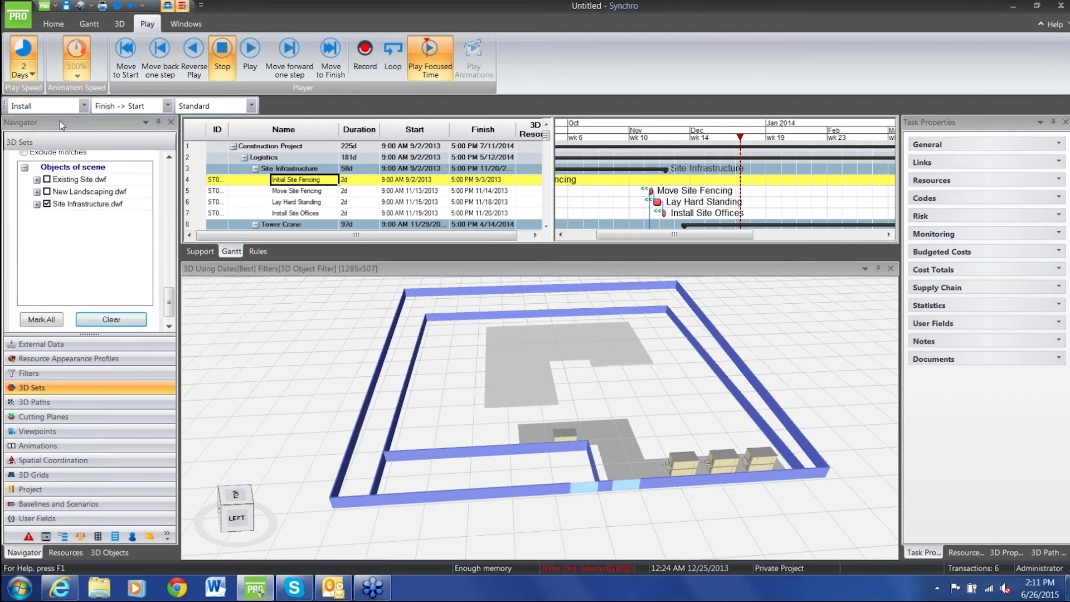
{"action": "left_click", "coordinate": [345, 506]}
{"action": "left_click", "coordinate": [346, 506]}
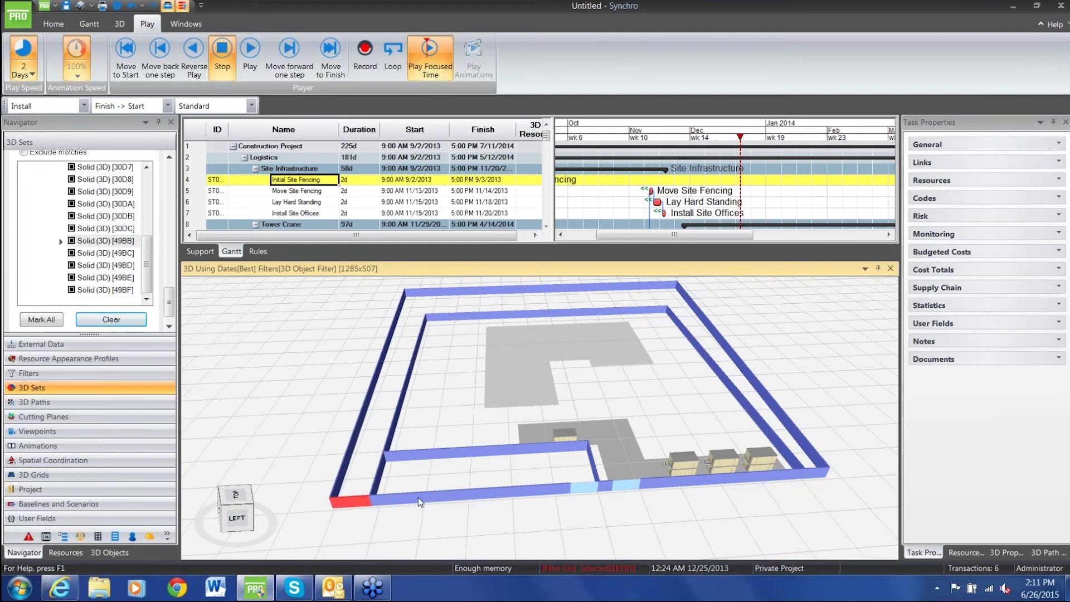
{"action": "left_click", "coordinate": [418, 497], "text": "ctrl"}
{"action": "left_click", "coordinate": [584, 491], "text": "ctrl"}
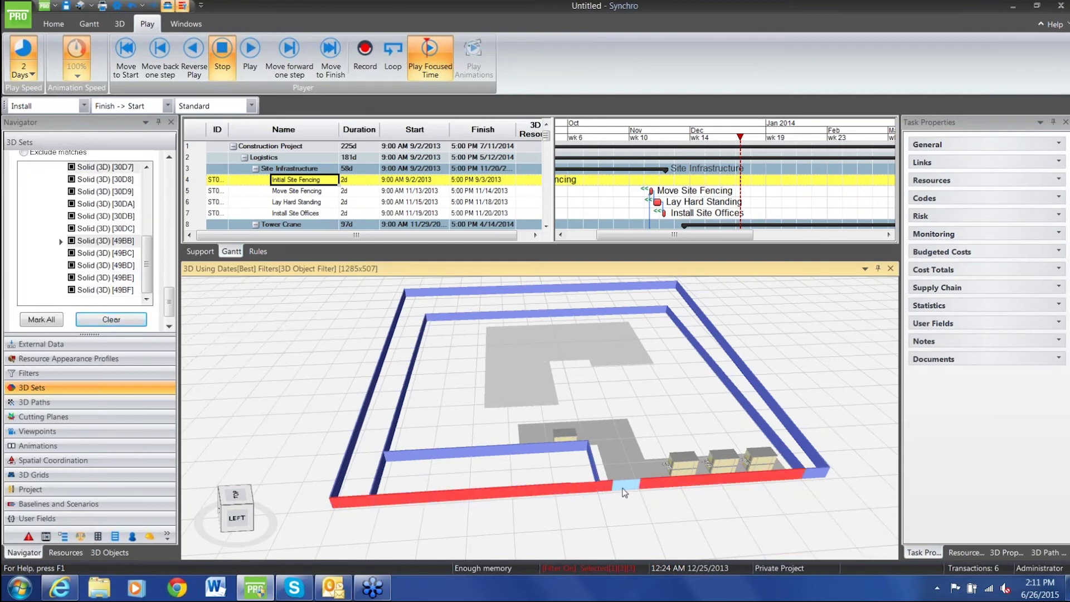
{"action": "left_click", "coordinate": [624, 492], "text": "ctrl"}
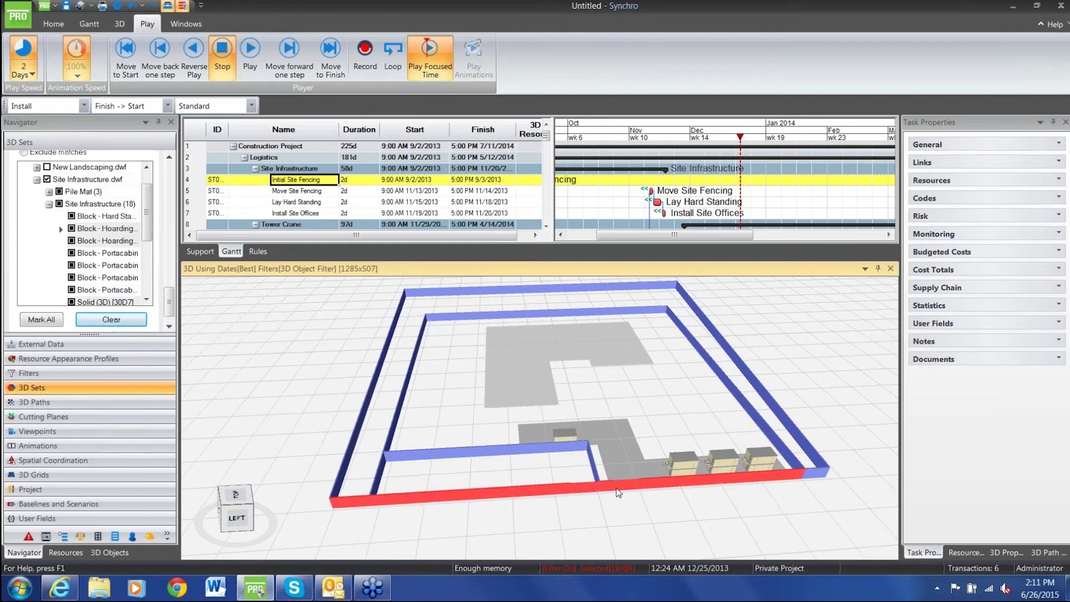
Step: Add the corner, right, top and left fences and assign them to Initial Site Fencing
{"action": "left_click", "coordinate": [813, 470], "text": "ctrl"}
{"action": "left_click", "coordinate": [807, 445], "text": "ctrl"}
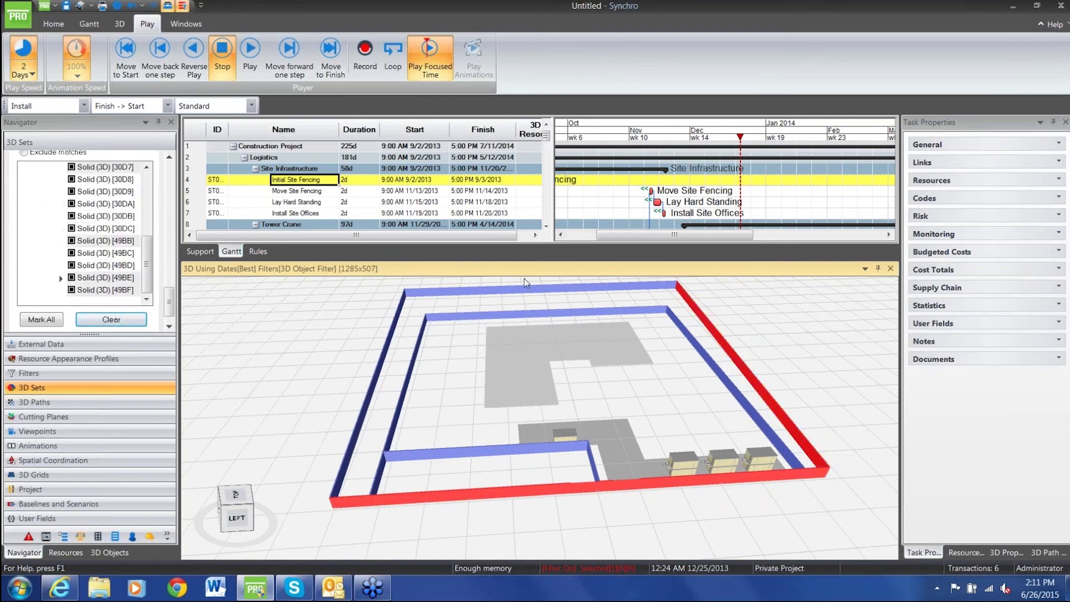
{"action": "left_click", "coordinate": [552, 291], "text": "ctrl"}
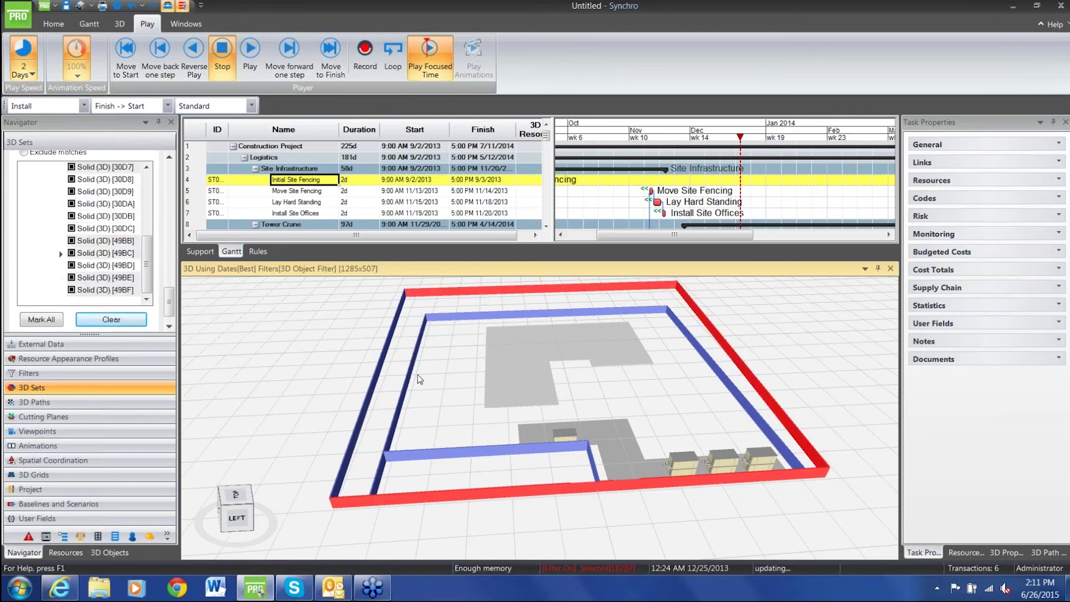
{"action": "left_click", "coordinate": [365, 417], "text": "ctrl"}
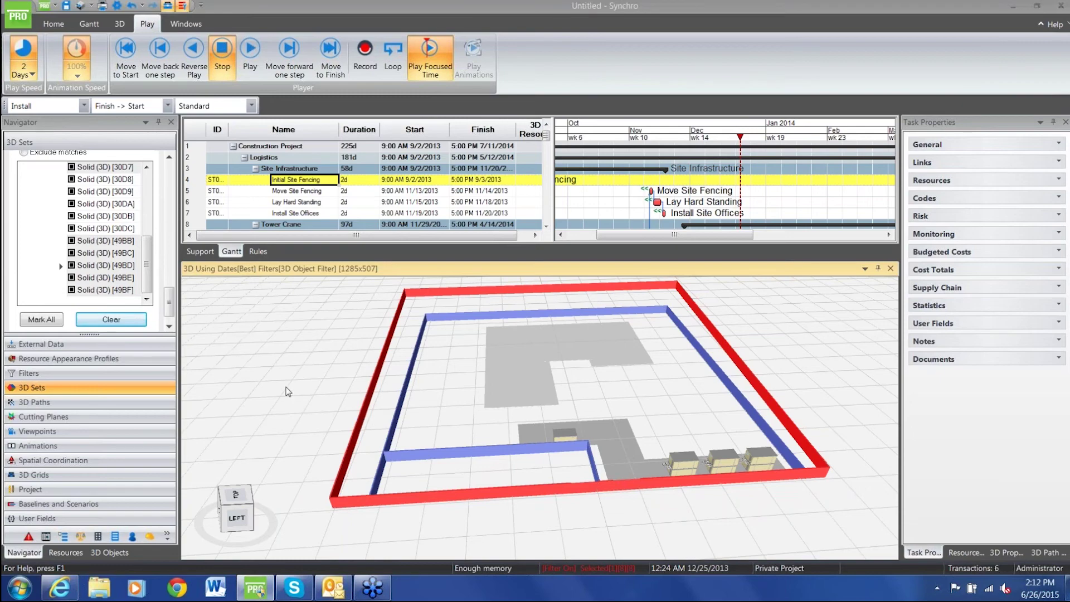
{"action": "right_click", "coordinate": [287, 391]}
{"action": "left_click", "coordinate": [333, 413]}
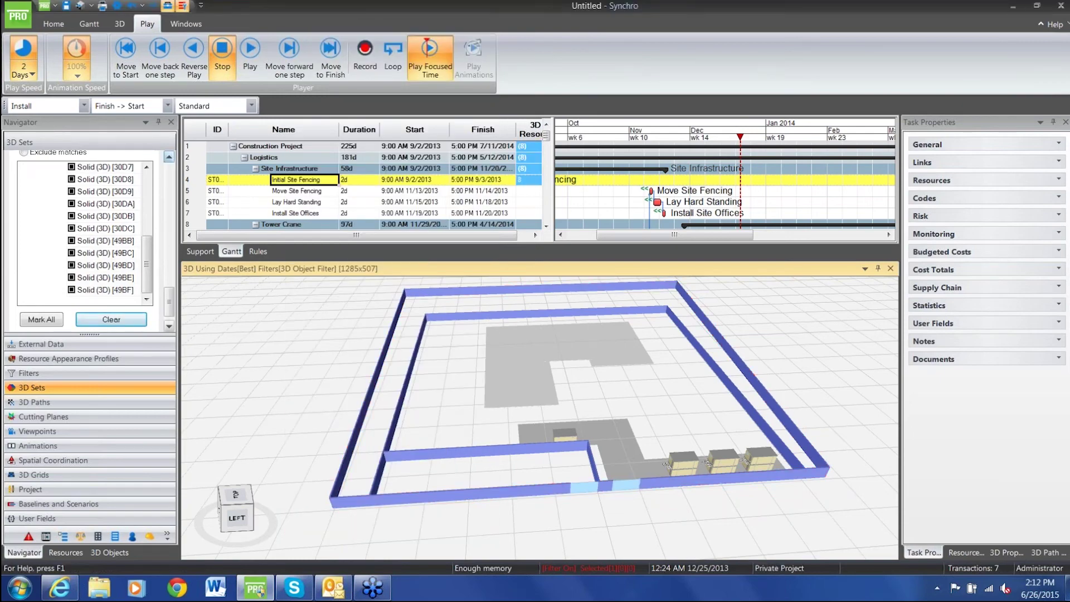
Step: Jump the focus time to the task start with Gantt Focus > Start, then drag it forward
{"action": "left_click", "coordinate": [89, 24]}
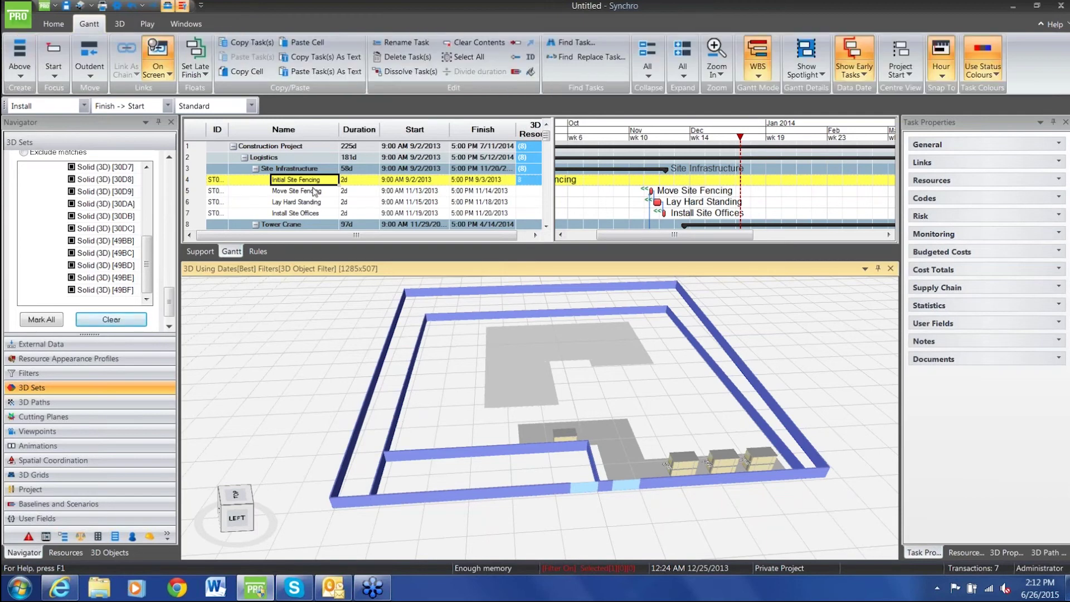
{"action": "left_click", "coordinate": [55, 75]}
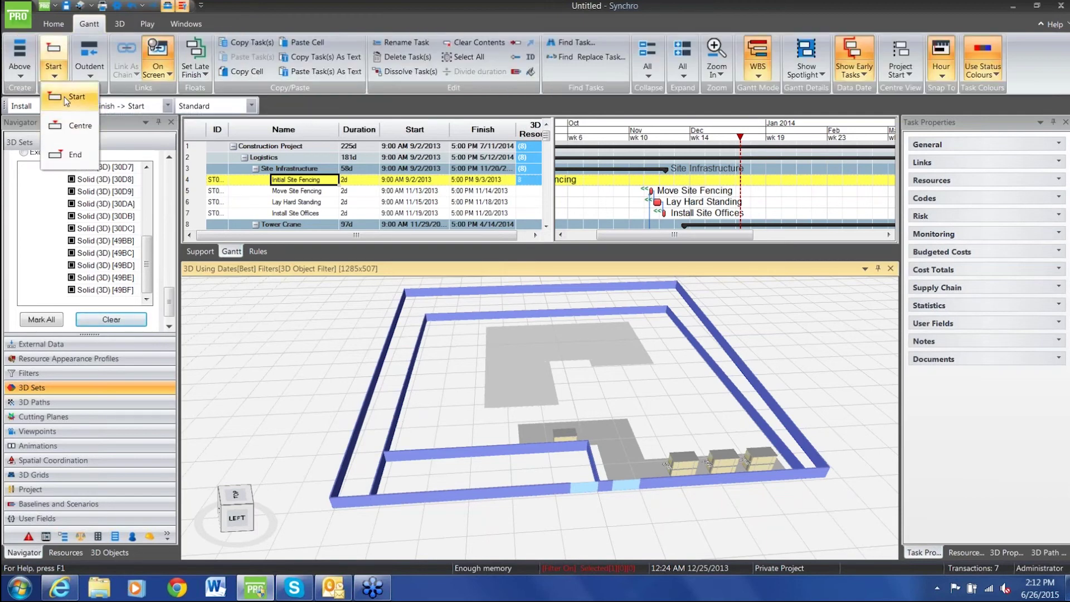
{"action": "left_click", "coordinate": [65, 96]}
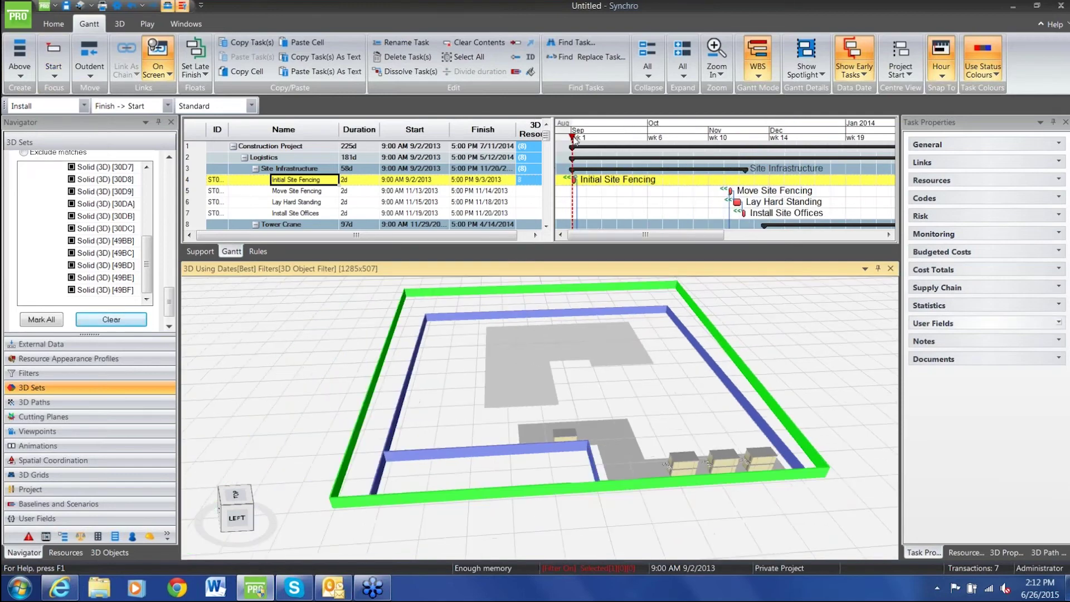
{"action": "left_click_drag", "start_coordinate": [576, 142], "coordinate": [641, 146]}
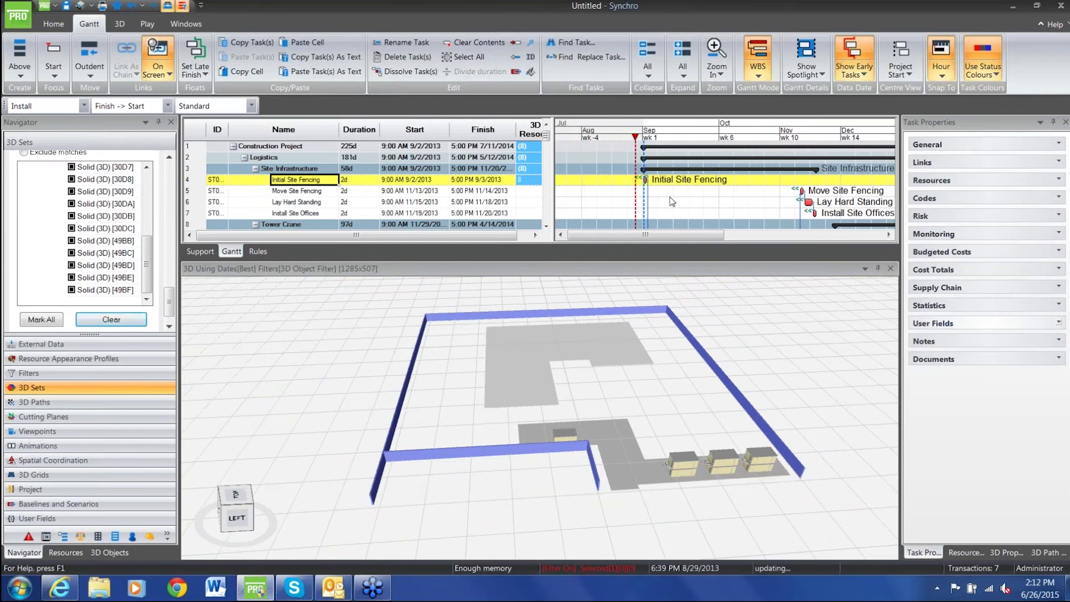
{"action": "scroll", "coordinate": [672, 202], "scroll_direction": "up", "scroll_amount": 3}
{"action": "scroll", "coordinate": [597, 141], "scroll_direction": "up", "scroll_amount": 2}
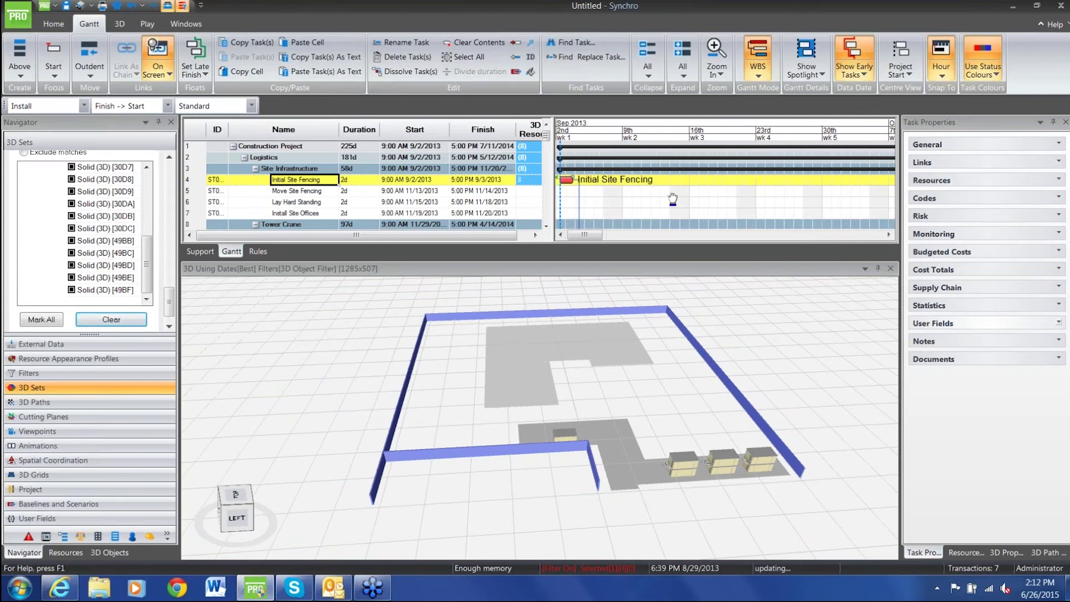
{"action": "left_click_drag", "start_coordinate": [579, 138], "coordinate": [640, 147]}
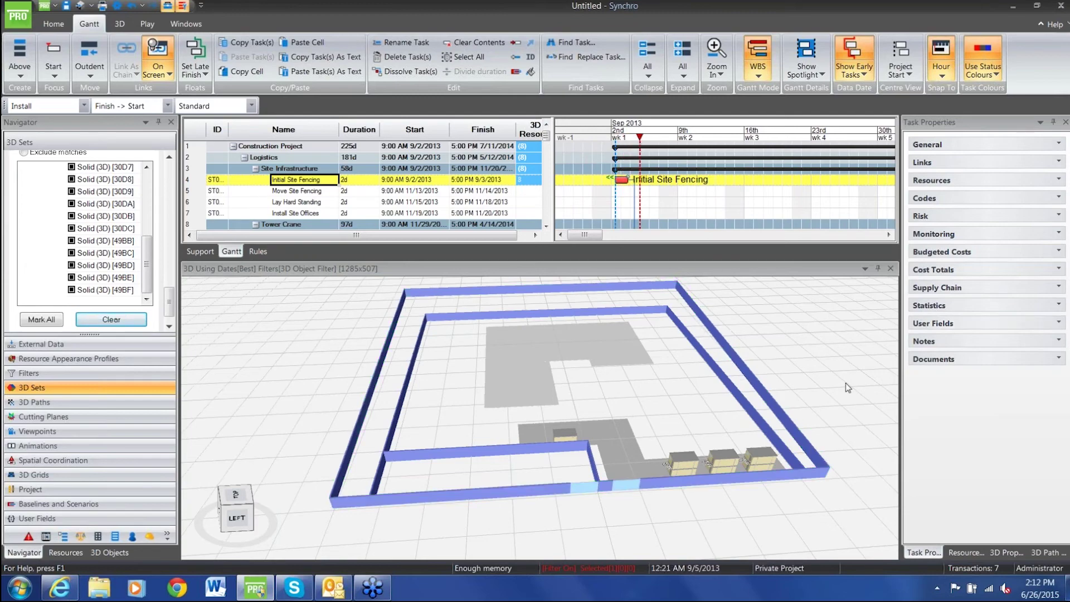
Step: Orbit the fenced site and set the focus time back to 2 September
{"action": "left_click_drag", "start_coordinate": [847, 388], "coordinate": [814, 363]}
{"action": "scroll", "coordinate": [690, 217], "scroll_direction": "up", "scroll_amount": 5, "text": "ctrl"}
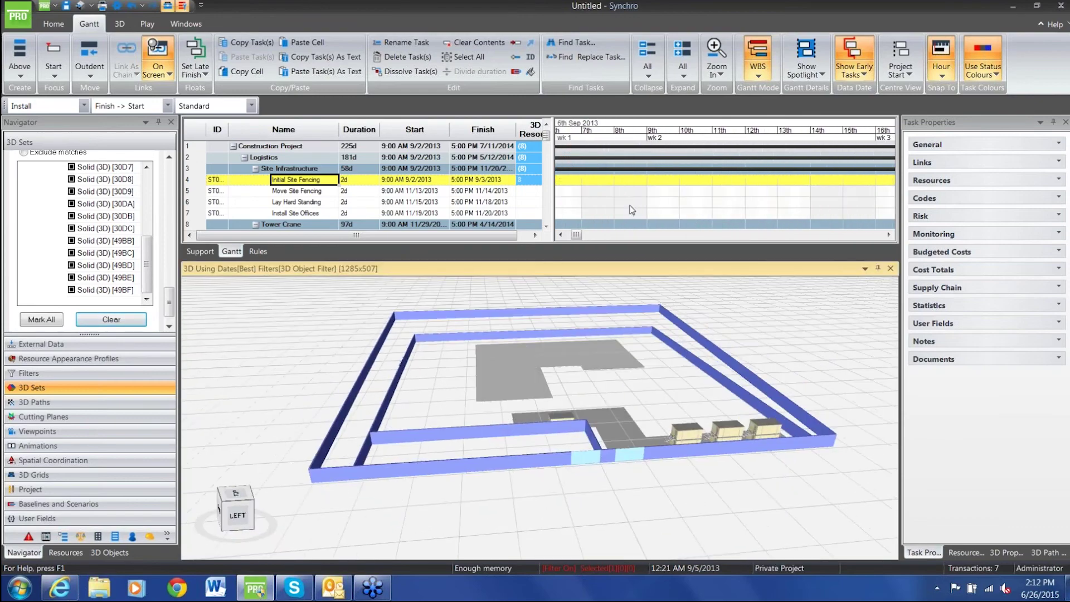
{"action": "left_click", "coordinate": [657, 210]}
{"action": "left_click", "coordinate": [706, 139]}
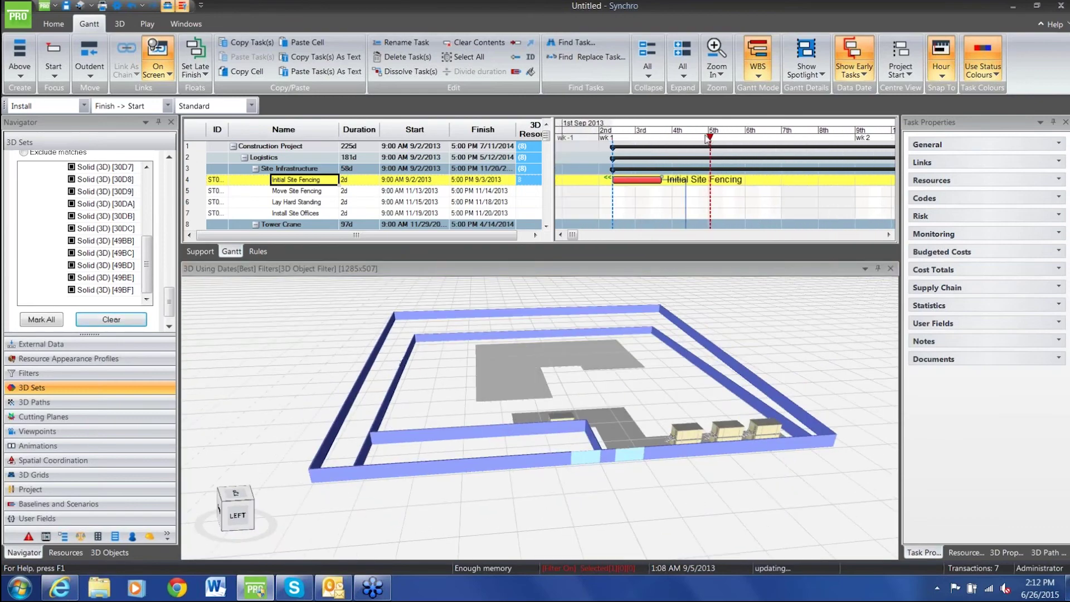
{"action": "mouse_move", "coordinate": [706, 140]}
{"action": "left_mouse_down"}
{"action": "mouse_move", "coordinate": [603, 156]}
{"action": "mouse_move", "coordinate": [672, 139]}
{"action": "left_mouse_up"}
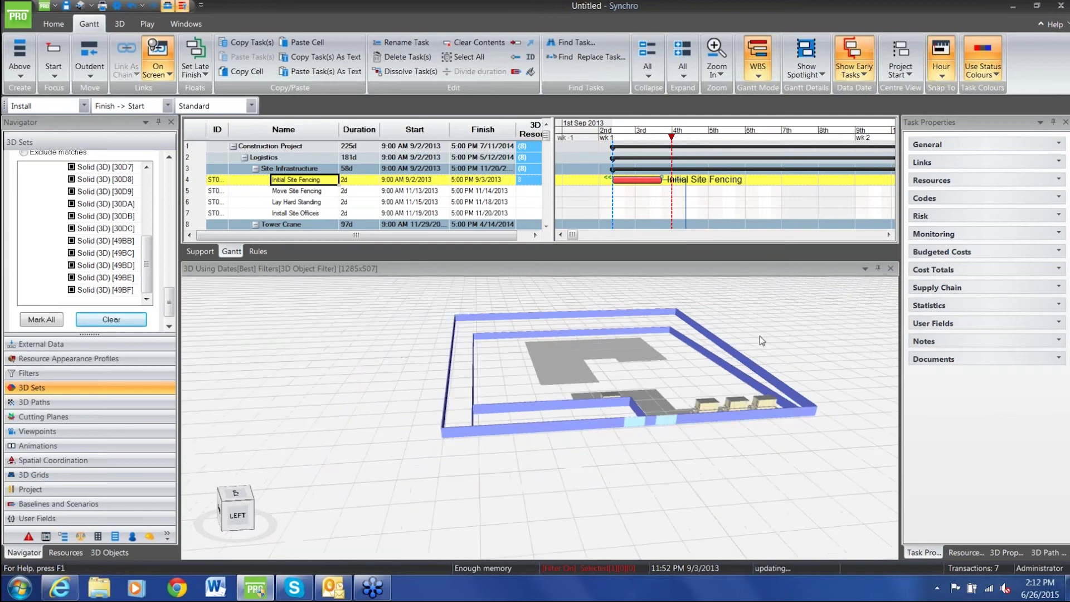
{"action": "scroll", "coordinate": [760, 336], "scroll_direction": "up", "scroll_amount": 3}
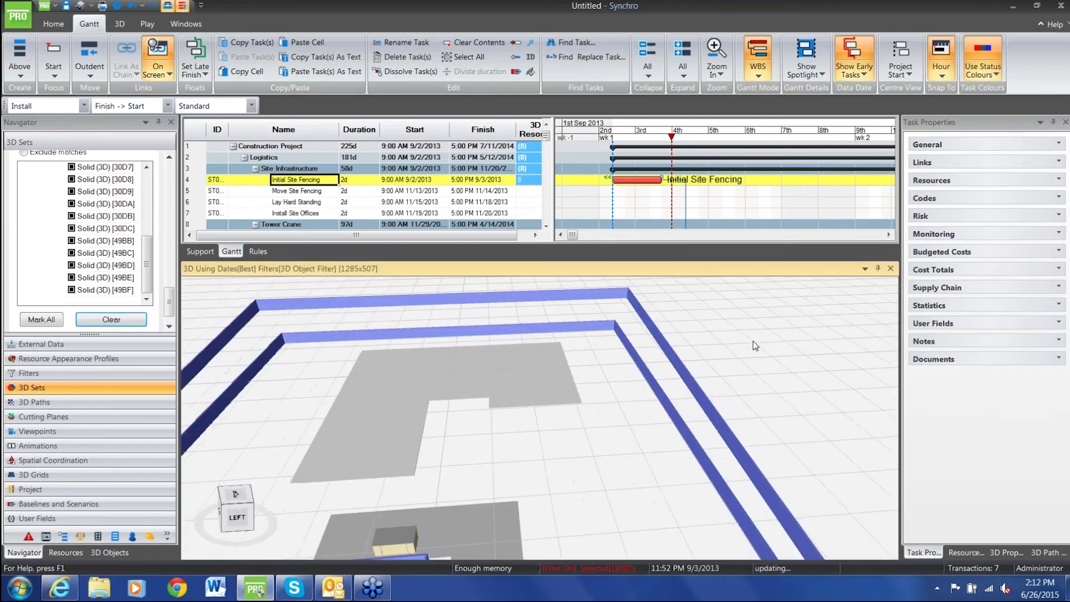
{"action": "scroll", "coordinate": [752, 340], "scroll_direction": "down", "scroll_amount": 3}
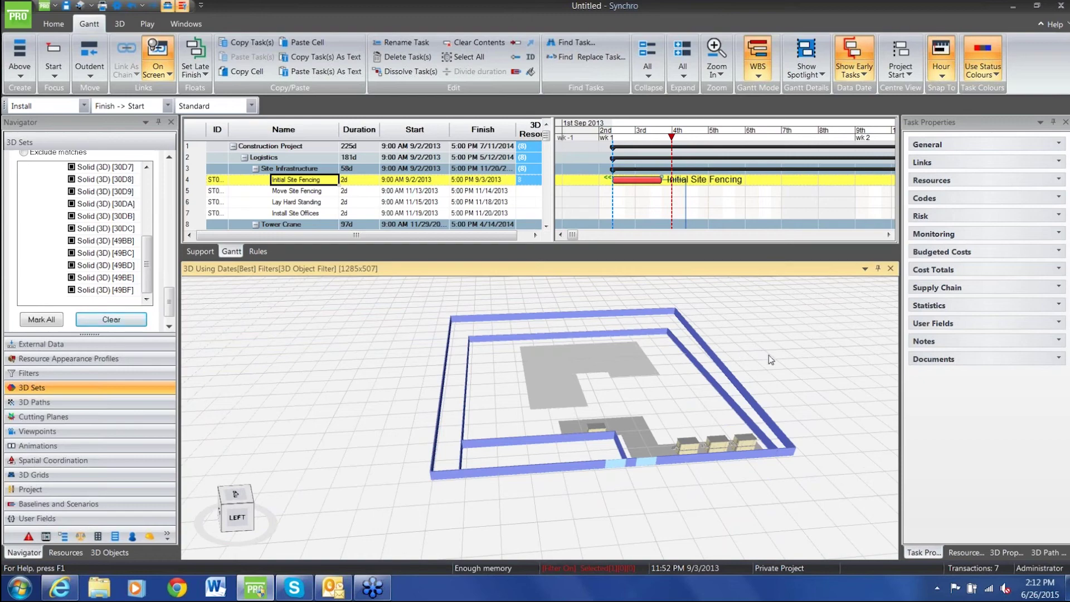
Step: Open the Synchro Software homepage, go to the Synchro PRO product page and scroll through it
{"action": "left_click", "coordinate": [209, 249]}
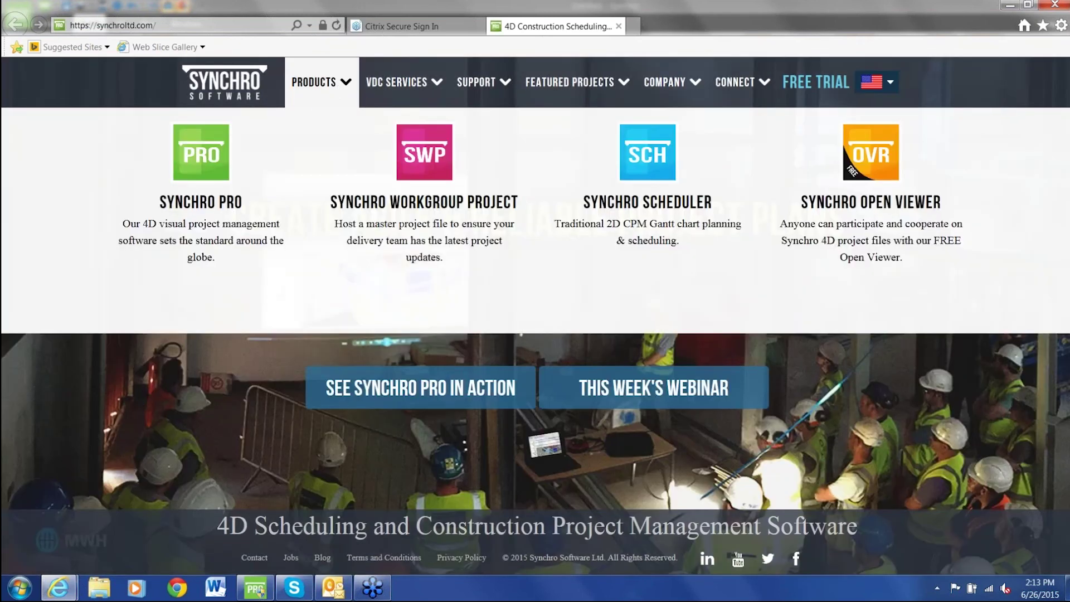
{"action": "left_click", "coordinate": [317, 82]}
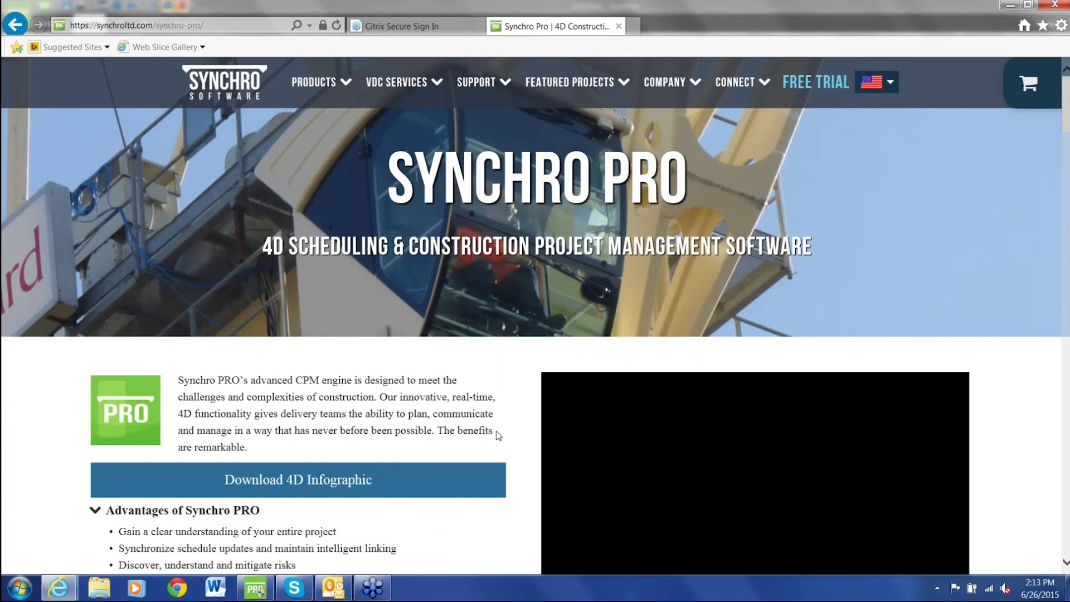
{"action": "scroll", "coordinate": [499, 436], "scroll_direction": "down", "scroll_amount": 10}
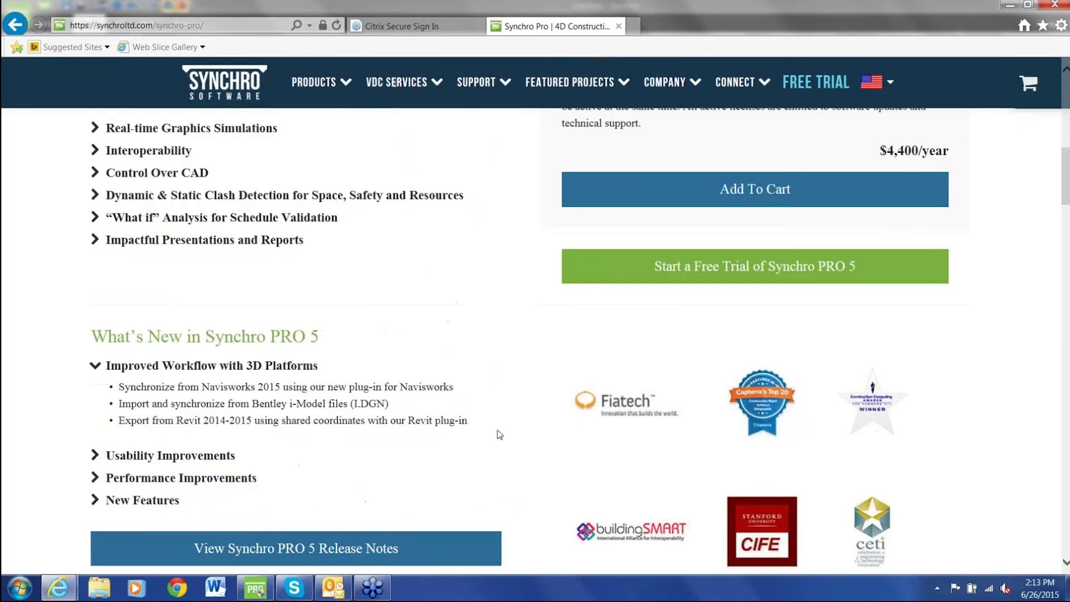
{"action": "scroll", "coordinate": [498, 434], "scroll_direction": "down", "scroll_amount": 1}
{"action": "scroll", "coordinate": [499, 434], "scroll_direction": "up", "scroll_amount": 3}
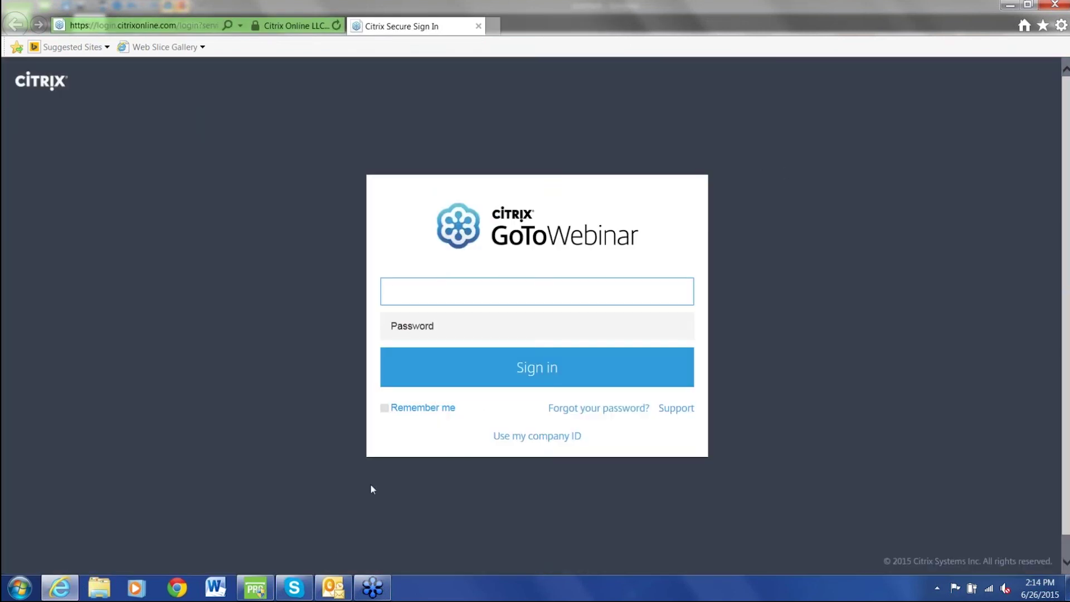
Step: Return to Synchro PRO and drag the splitter down until all Support links show
{"action": "left_click", "coordinate": [255, 588]}
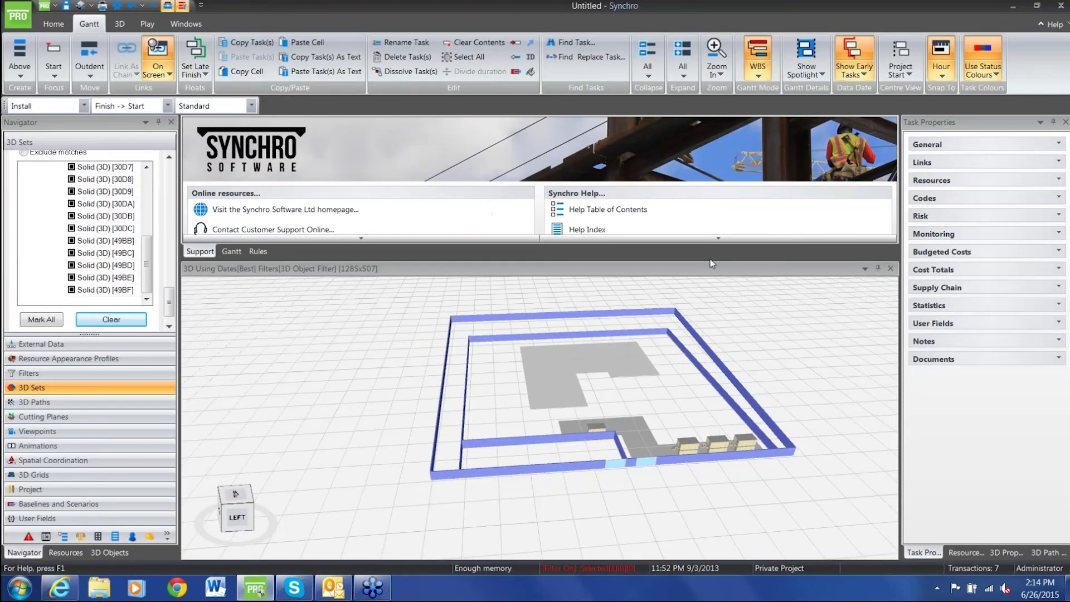
{"action": "scroll", "coordinate": [273, 220], "scroll_direction": "down", "scroll_amount": 1}
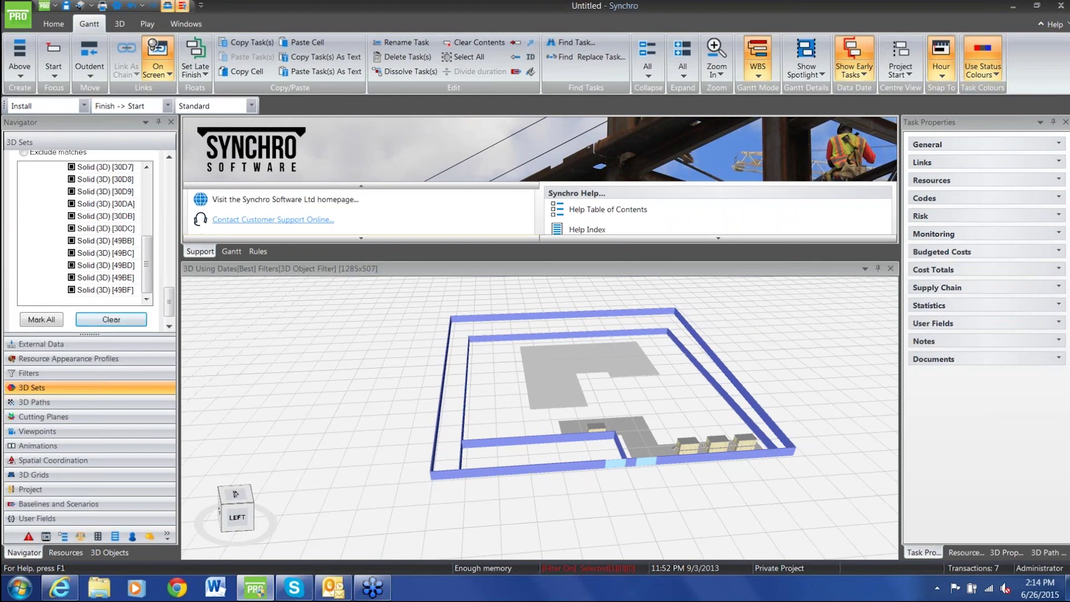
{"action": "left_click_drag", "start_coordinate": [423, 260], "coordinate": [427, 323]}
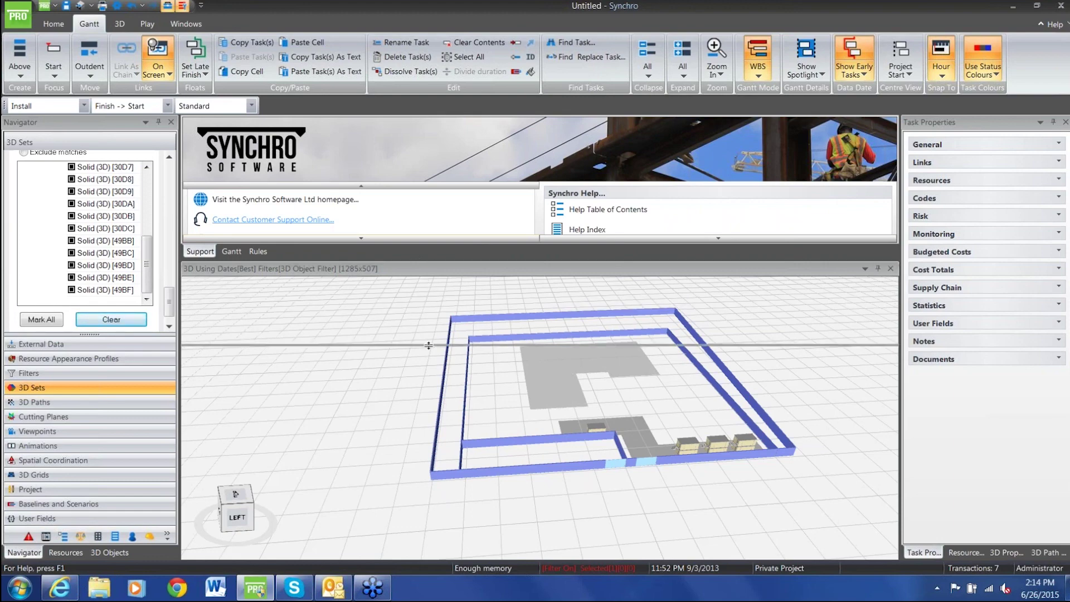
{"action": "left_click_drag", "start_coordinate": [429, 346], "coordinate": [428, 345]}
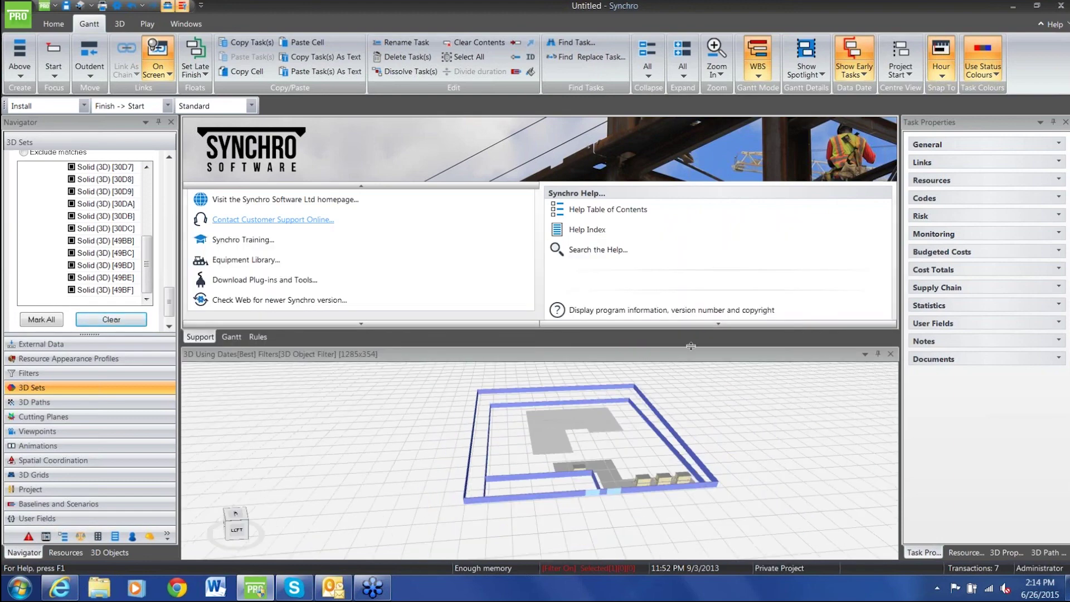
{"action": "left_click_drag", "start_coordinate": [691, 345], "coordinate": [697, 376]}
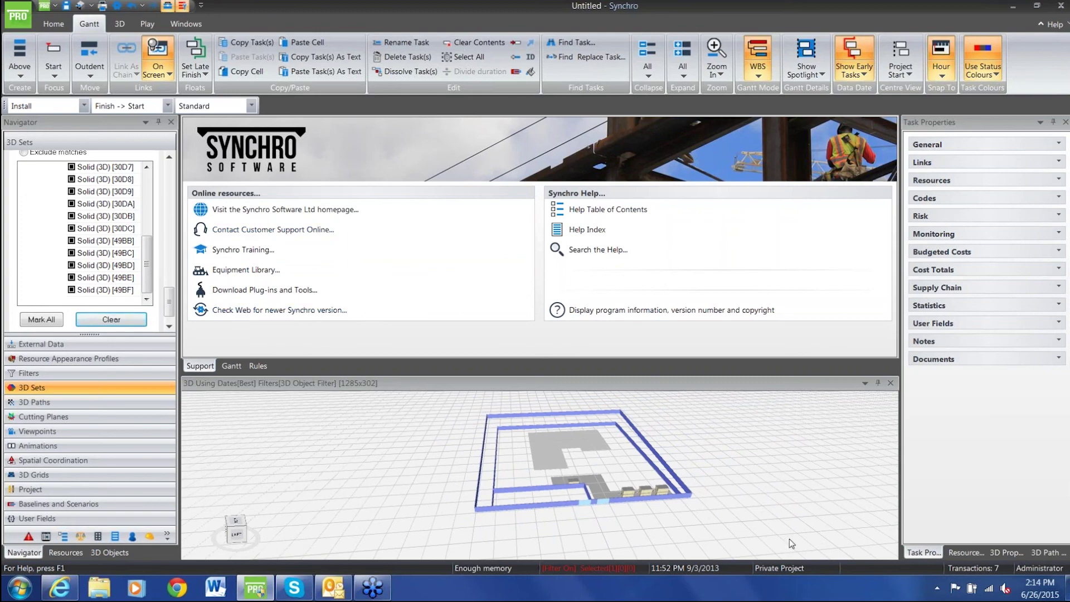
Step: Drag the splitter up to enlarge the 3D view and dismiss the Outlook new-mail notification
{"action": "left_click_drag", "start_coordinate": [679, 375], "coordinate": [675, 305]}
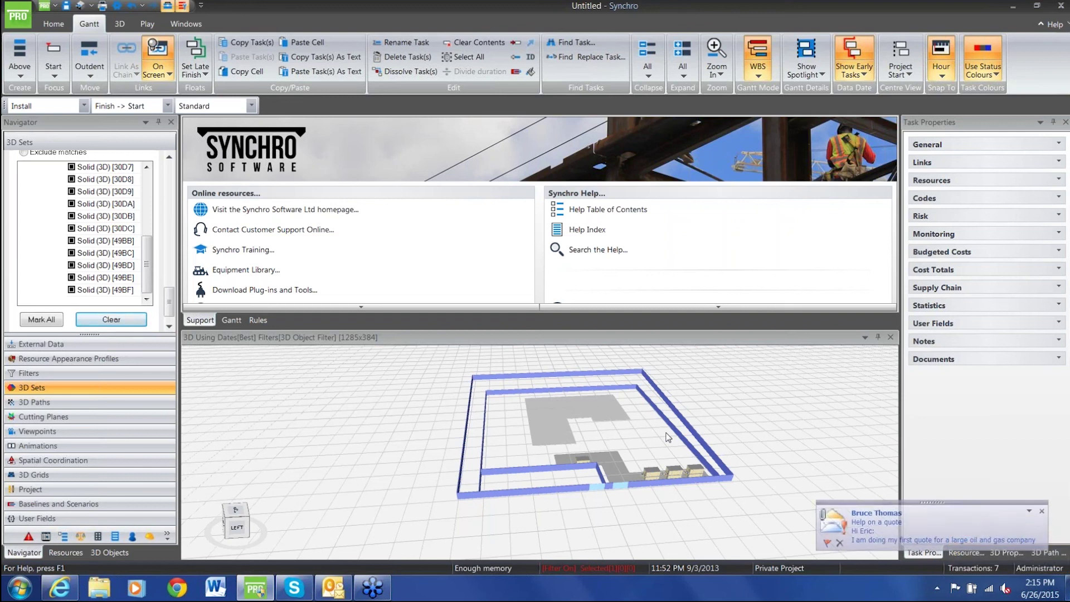
{"action": "left_click", "coordinate": [1041, 512]}
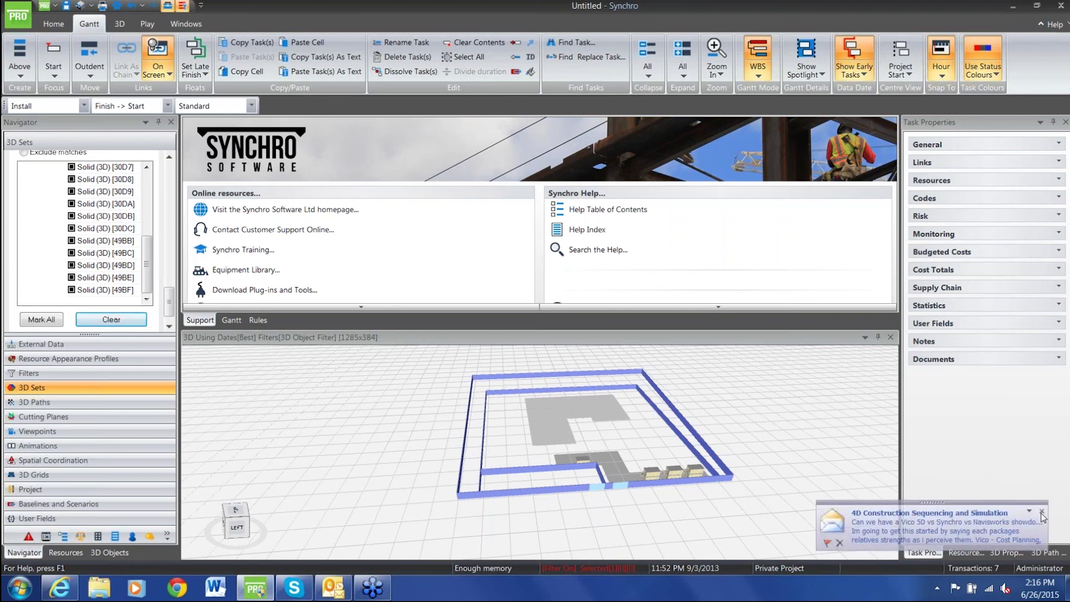
{"action": "left_click", "coordinate": [1033, 511]}
{"action": "left_click", "coordinate": [1039, 512]}
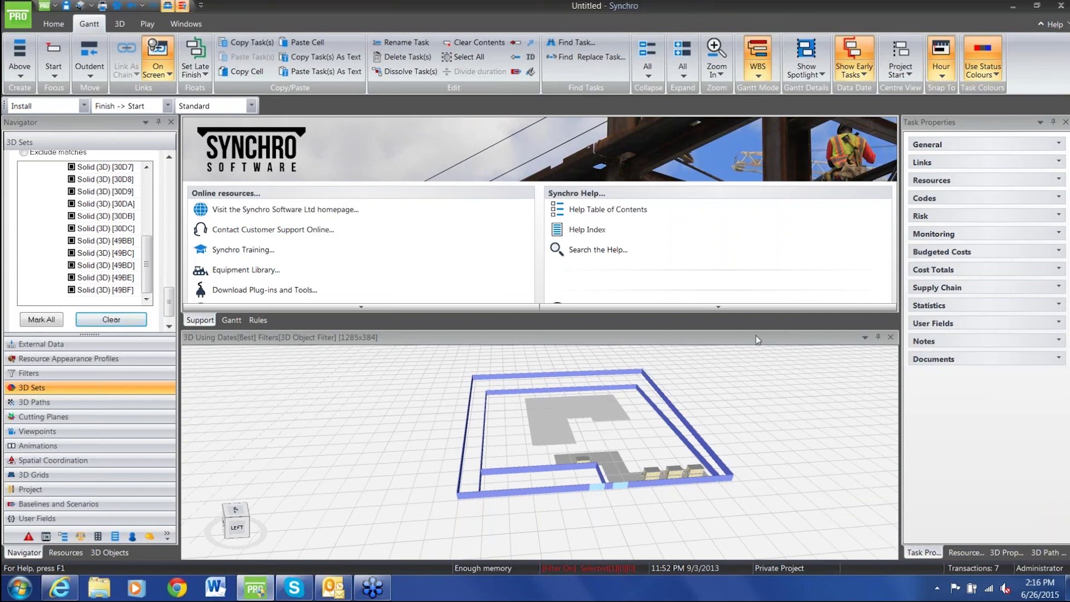